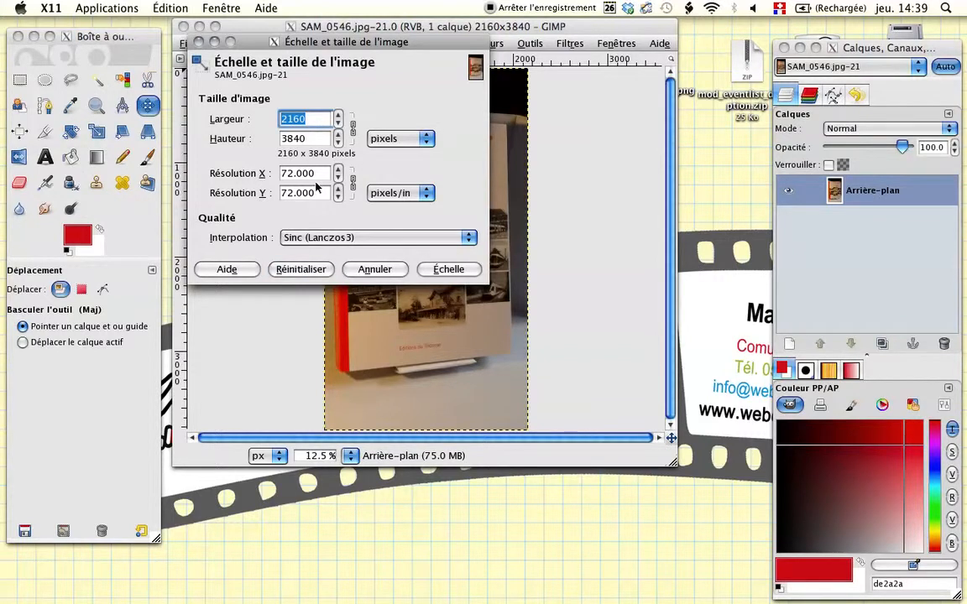
Scale the image to a width of 900 pixels, keeping its proportions
double_click(289, 173)
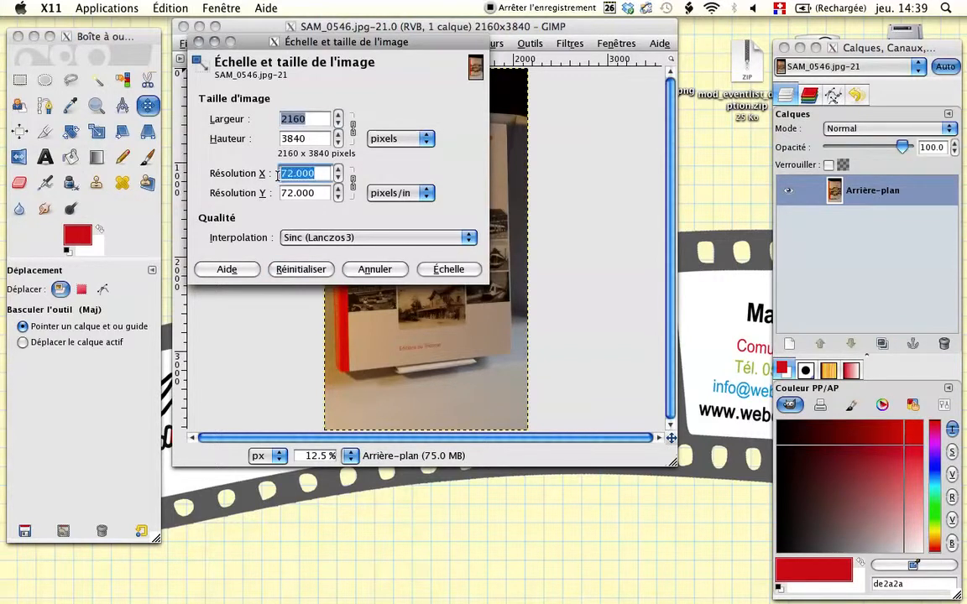
double_click(310, 118)
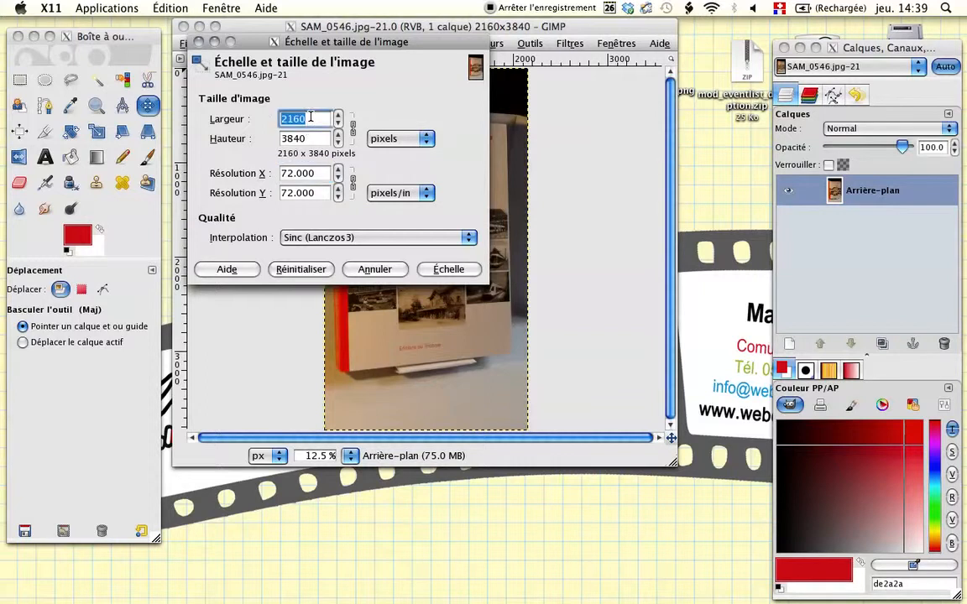
text(900)
click(446, 269)
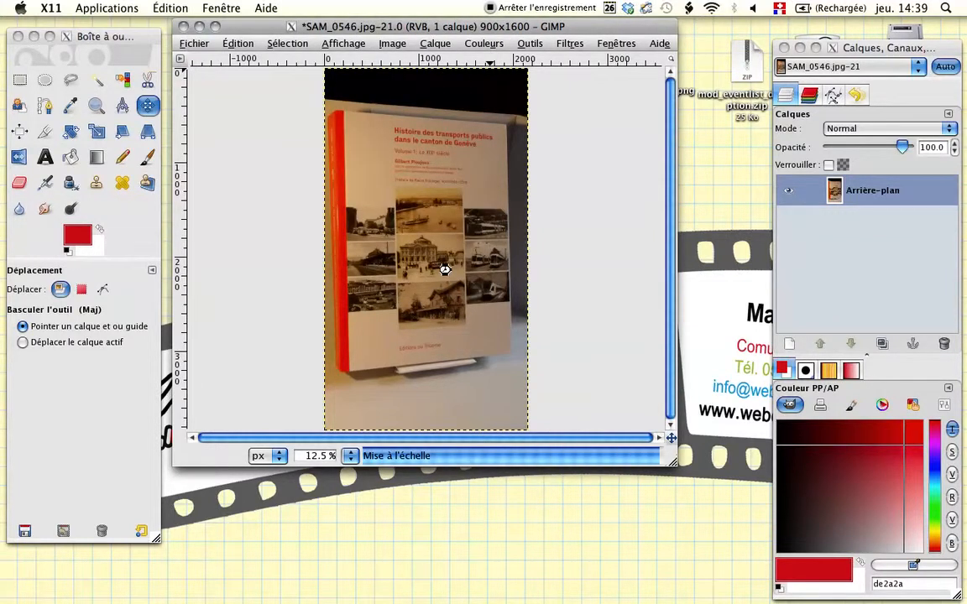
Enlarge the image window with the zoom at 50 % and activate the Free Select tool
drag(672, 464, 765, 590)
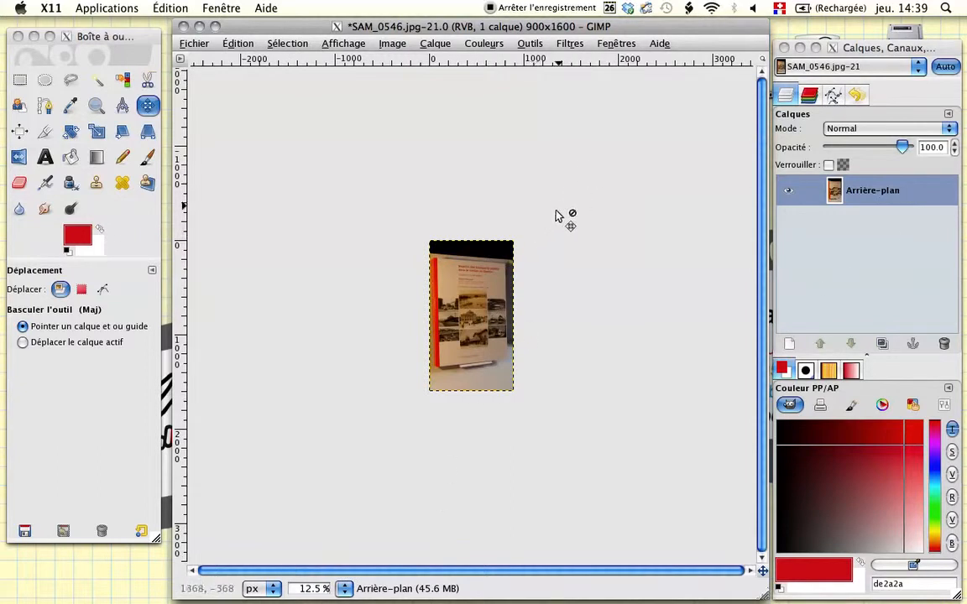
click(344, 593)
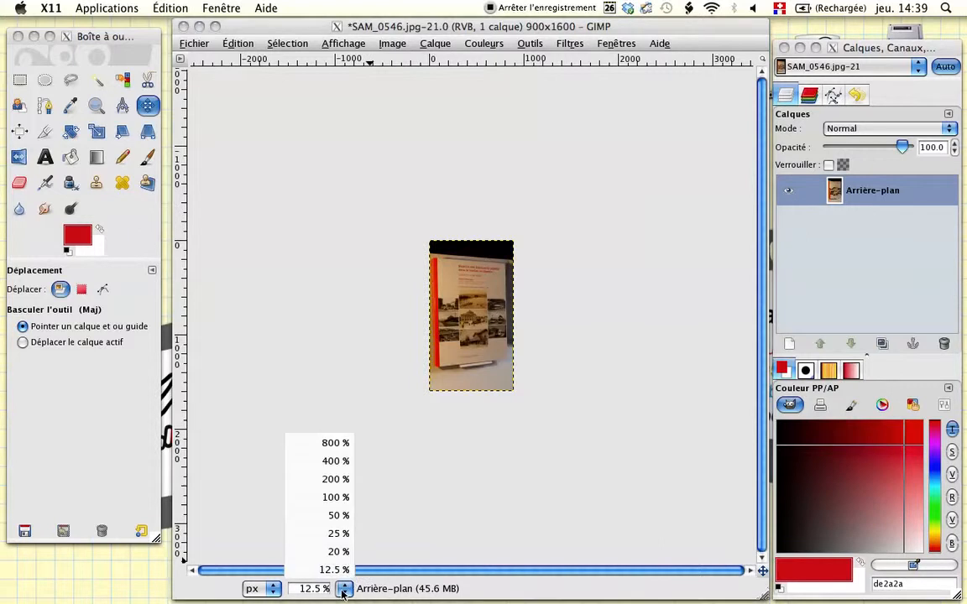
click(315, 546)
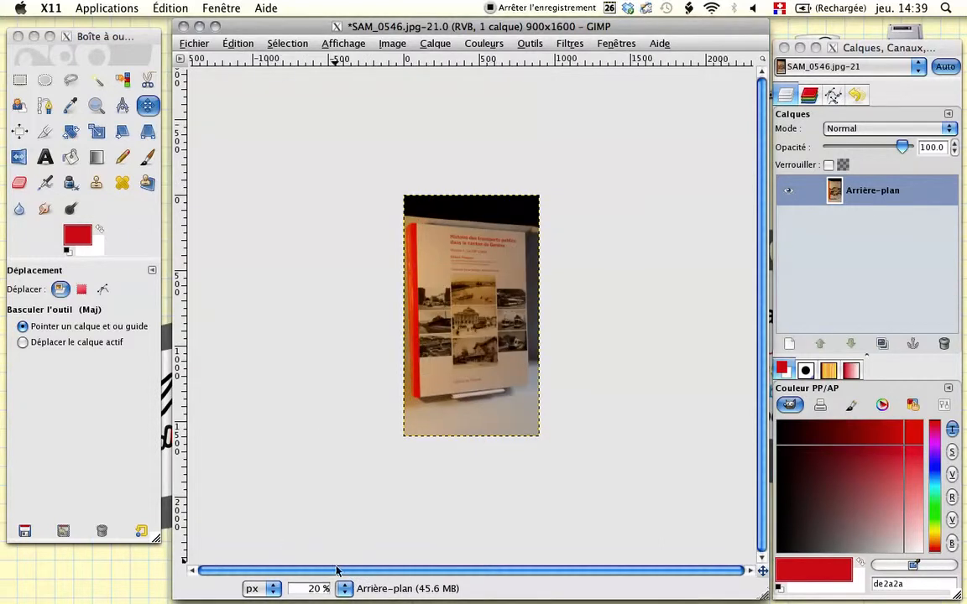
click(345, 588)
click(334, 516)
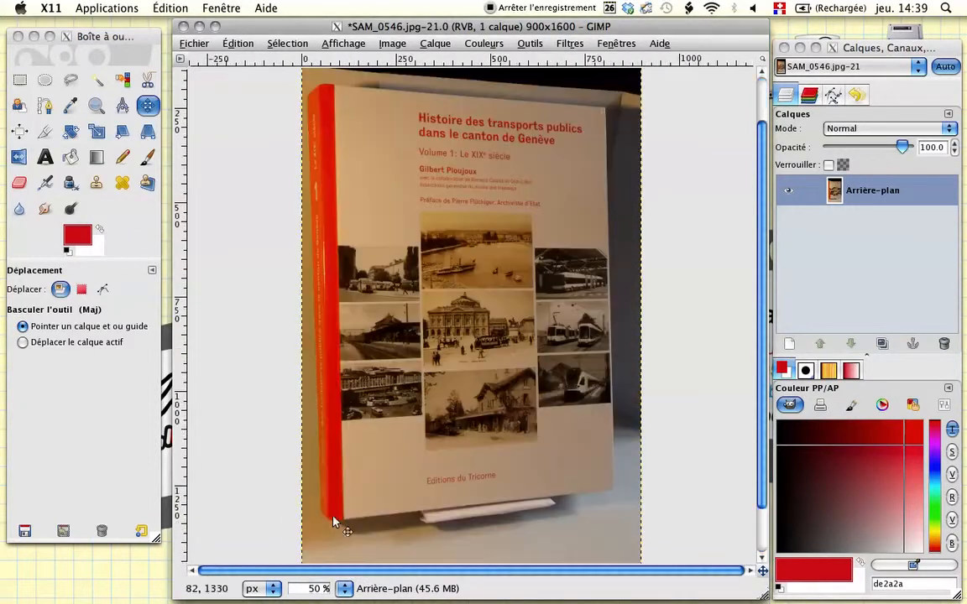
scroll(568, 433, up, 2)
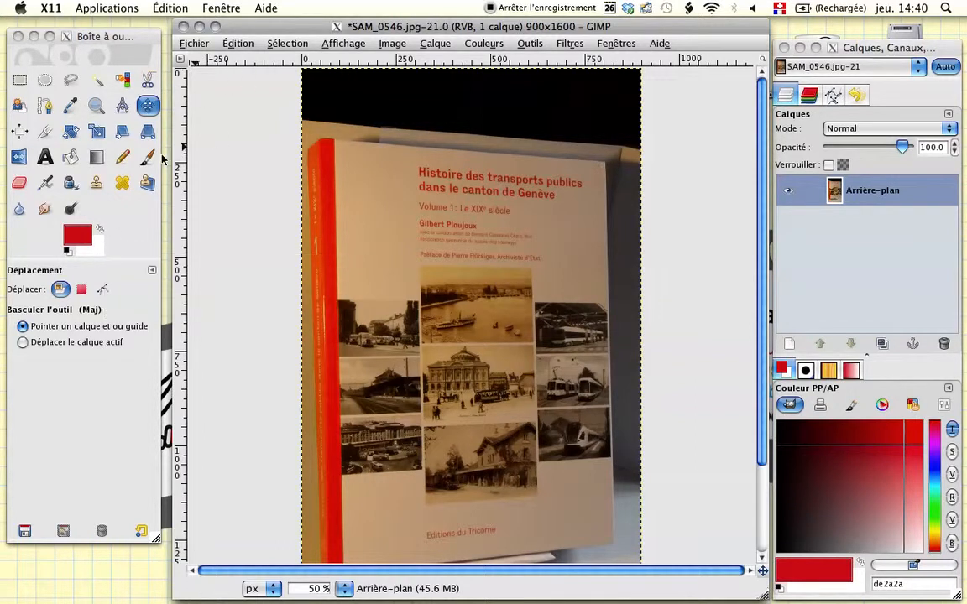
click(74, 81)
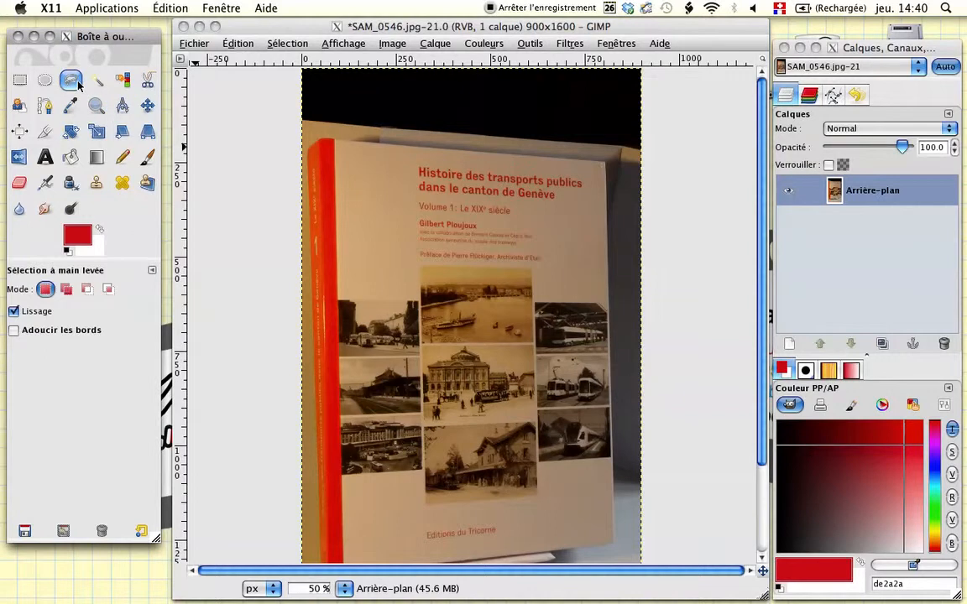
click(308, 155)
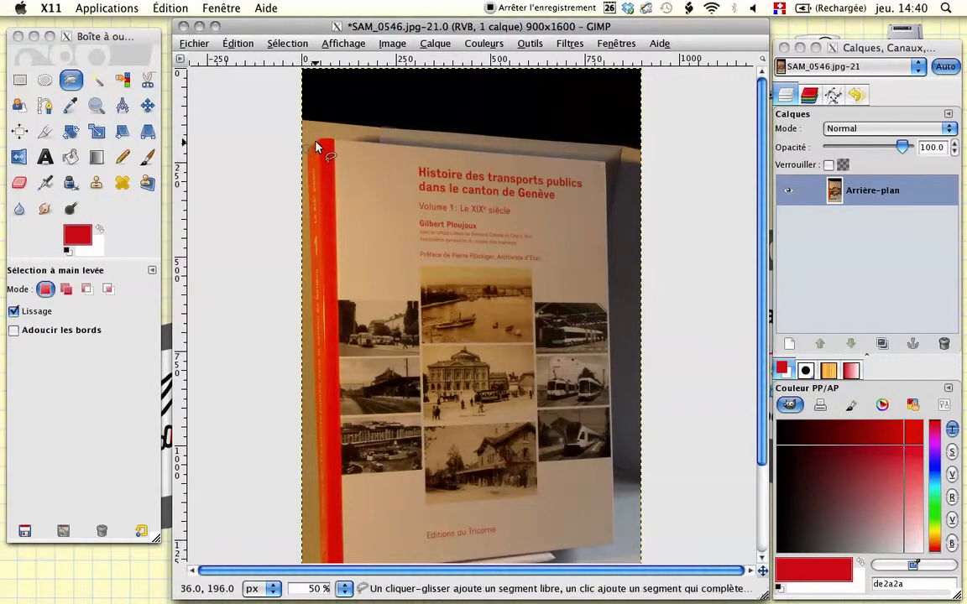
click(321, 146)
click(412, 151)
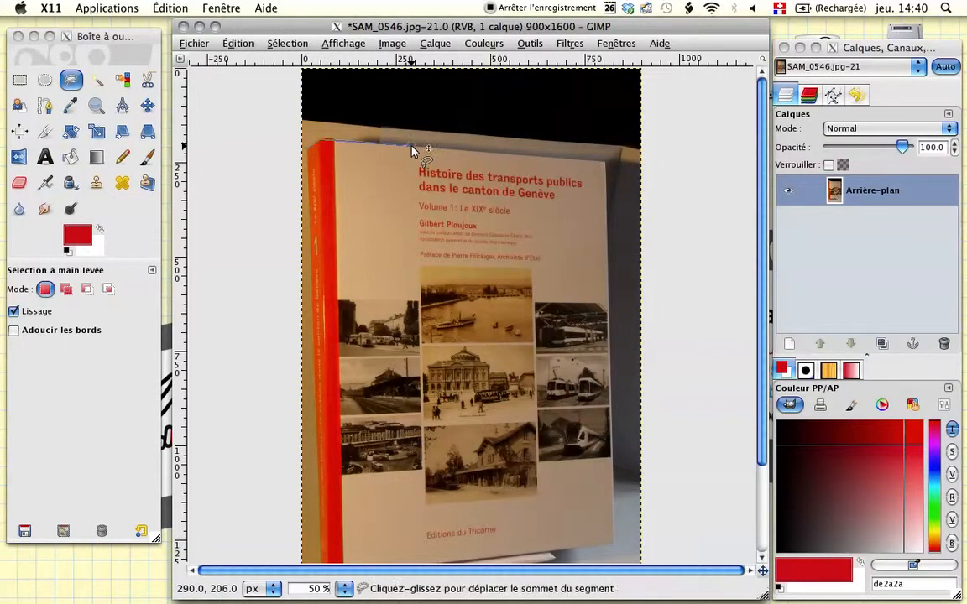
click(607, 163)
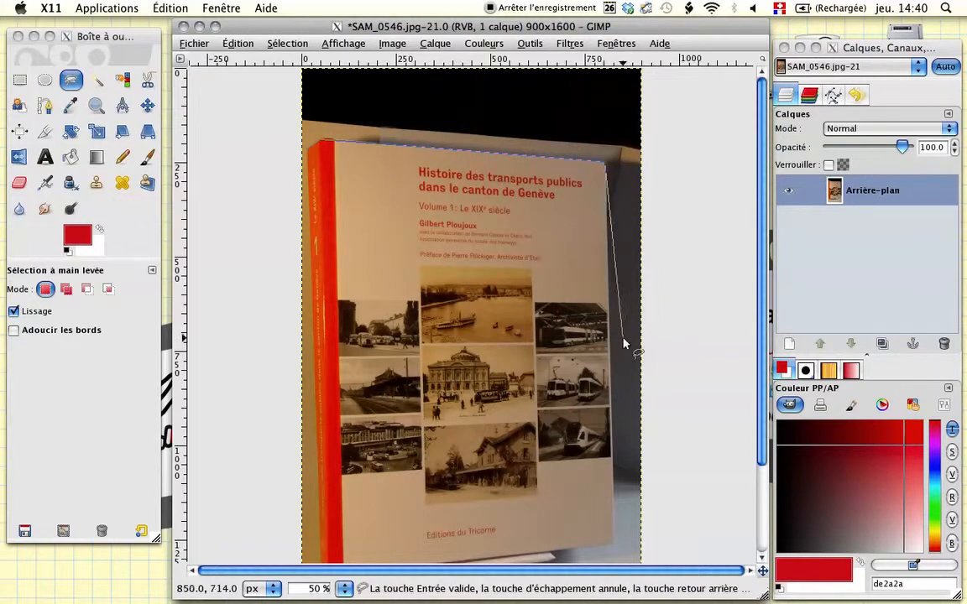
click(614, 481)
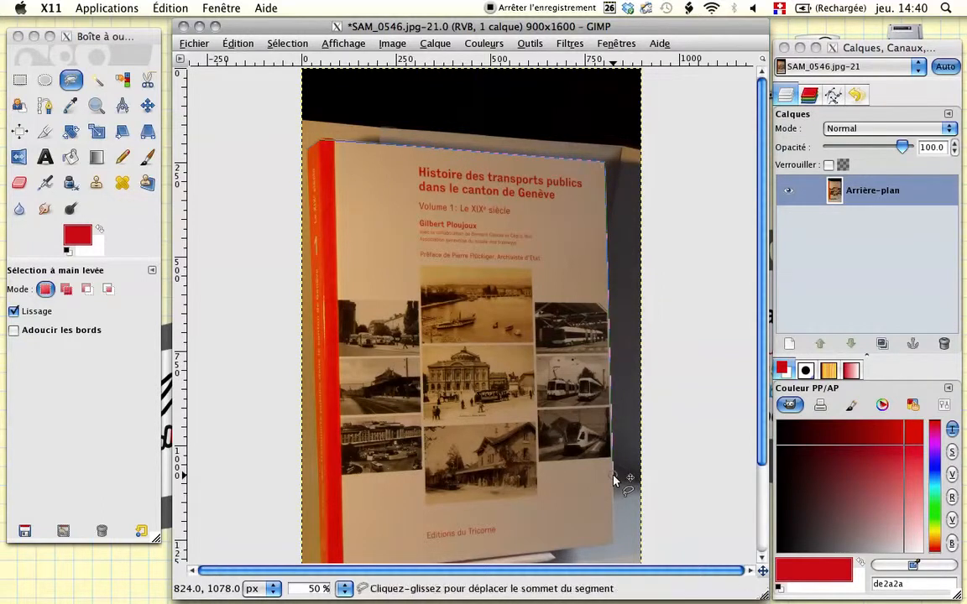
click(614, 548)
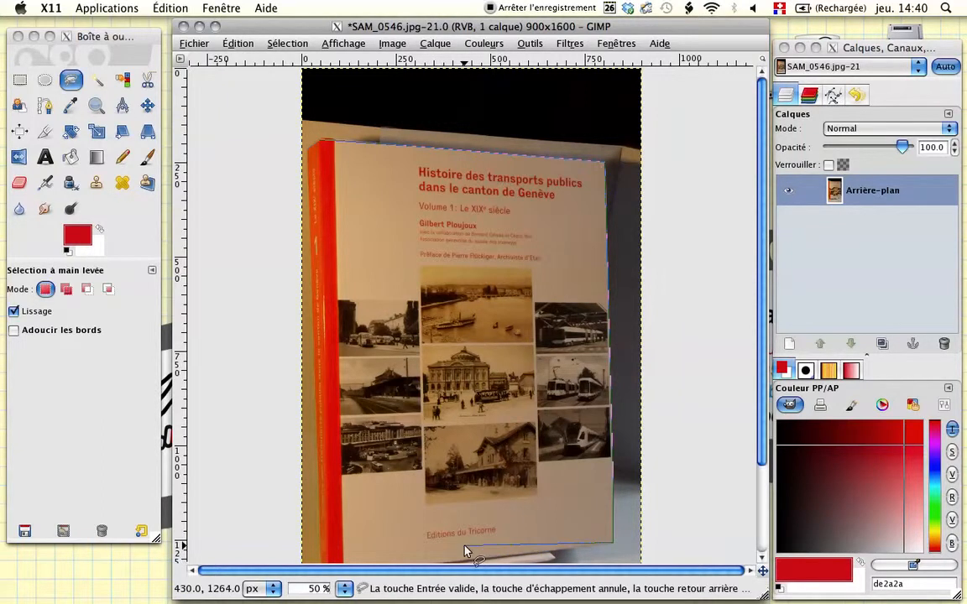
key(Escape)
Outline the whole book, including its red spine, with a closed polygonal free selection
drag(759, 456, 758, 487)
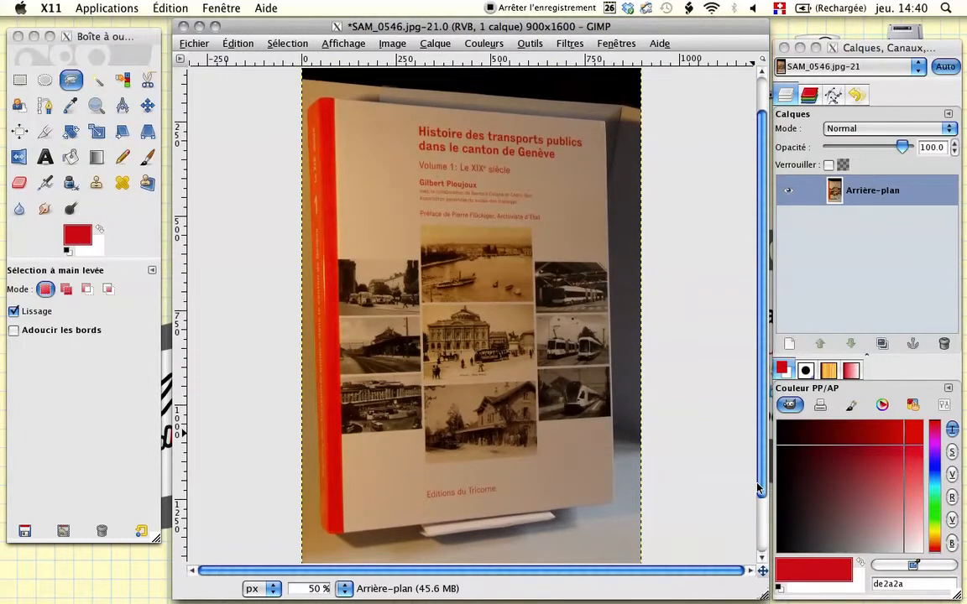
click(324, 101)
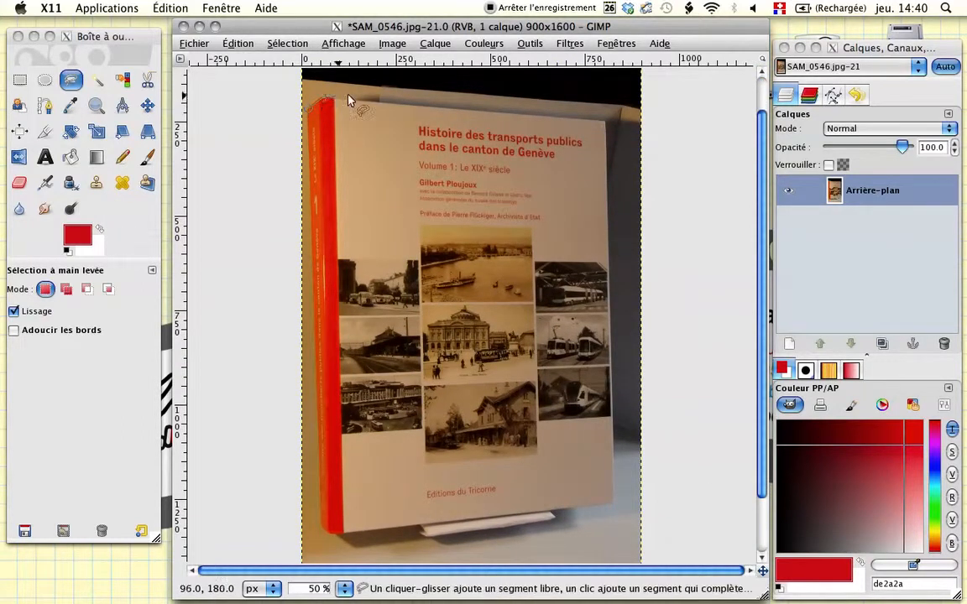
click(604, 123)
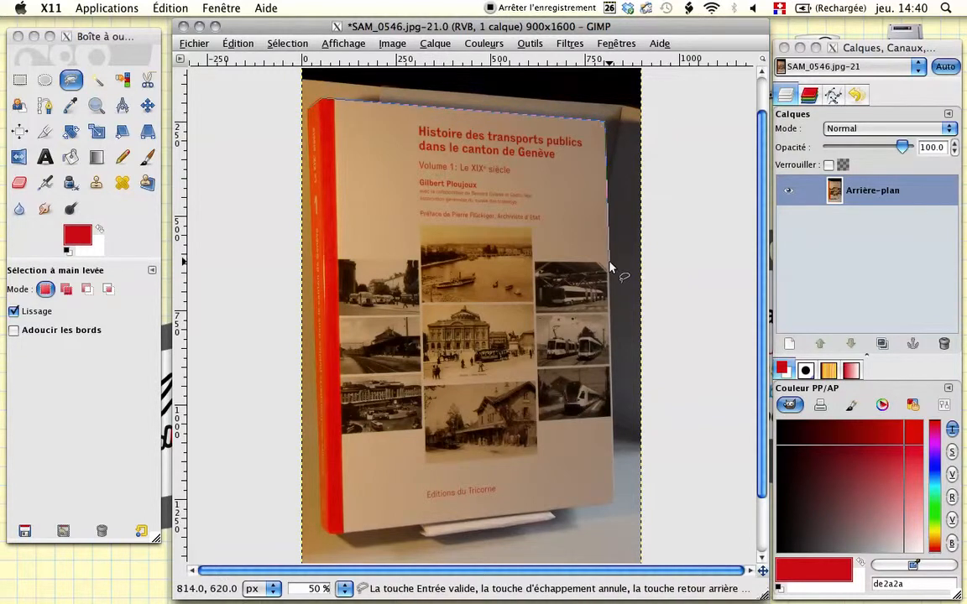
click(610, 266)
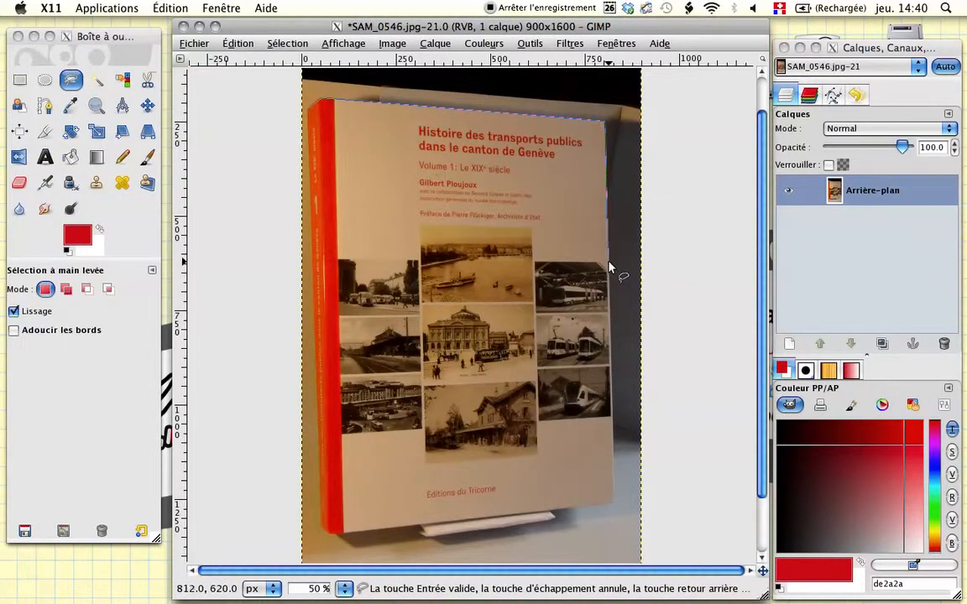
click(615, 507)
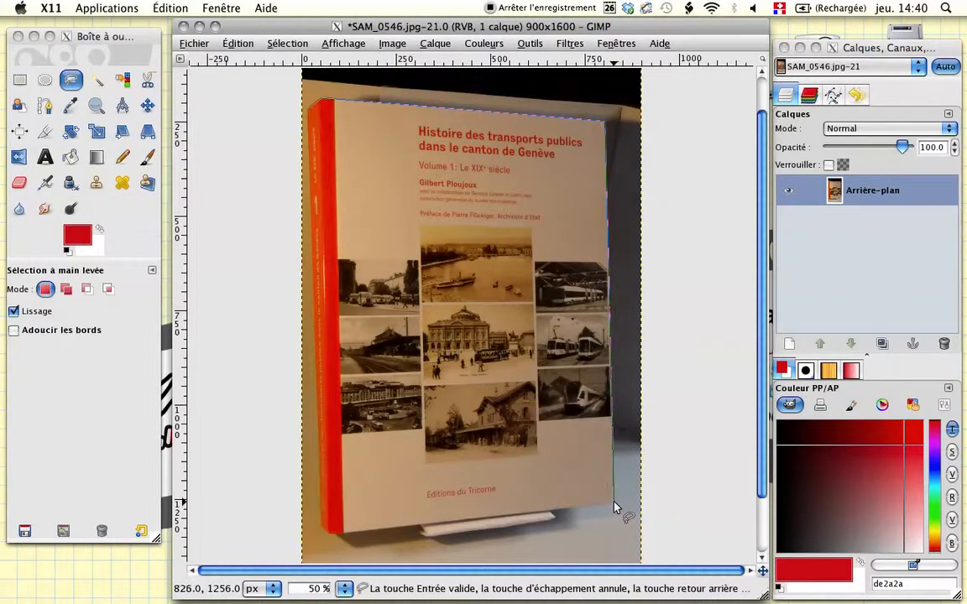
click(334, 533)
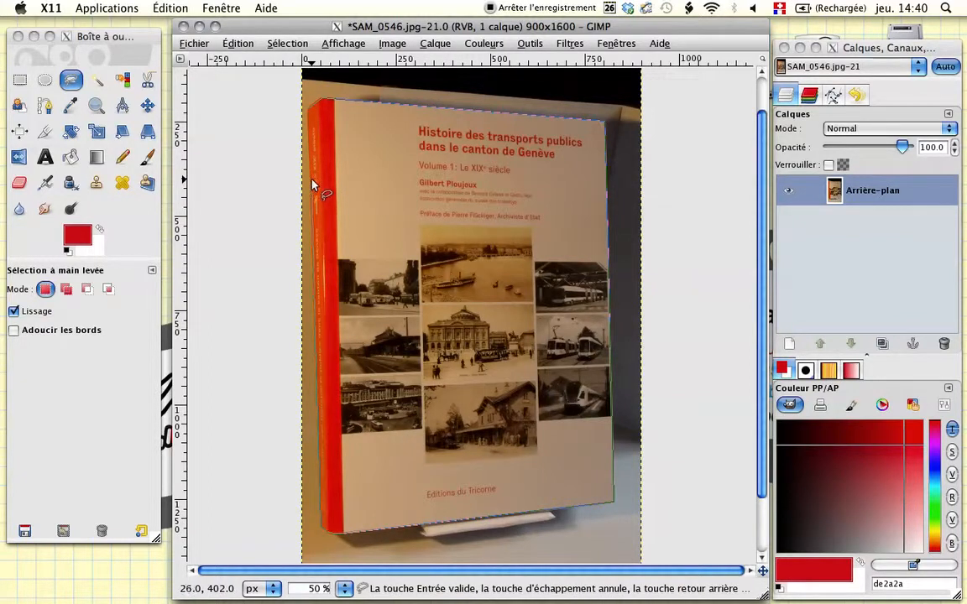
click(310, 119)
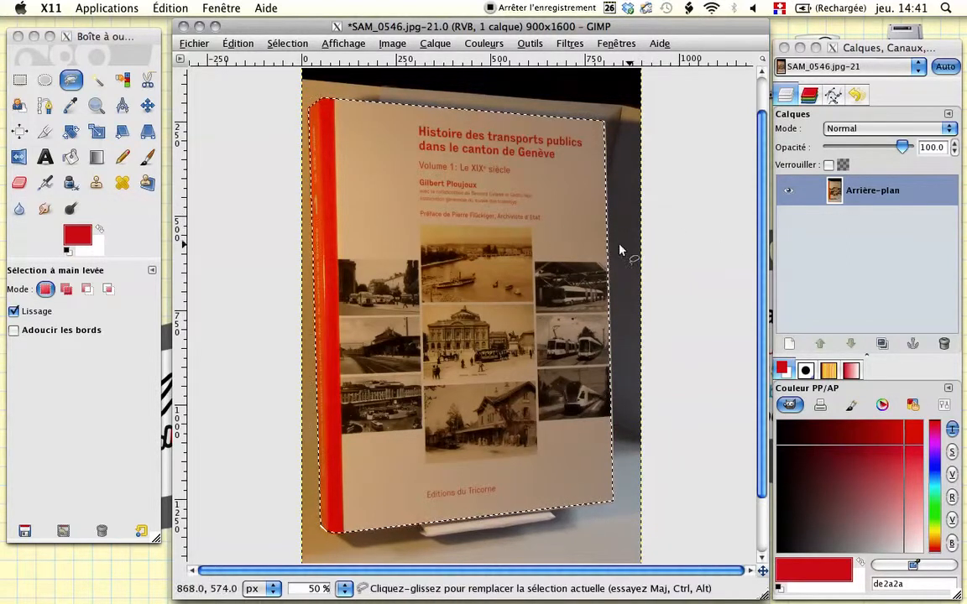
Invert the selection and cut away the photo background around the book
click(298, 46)
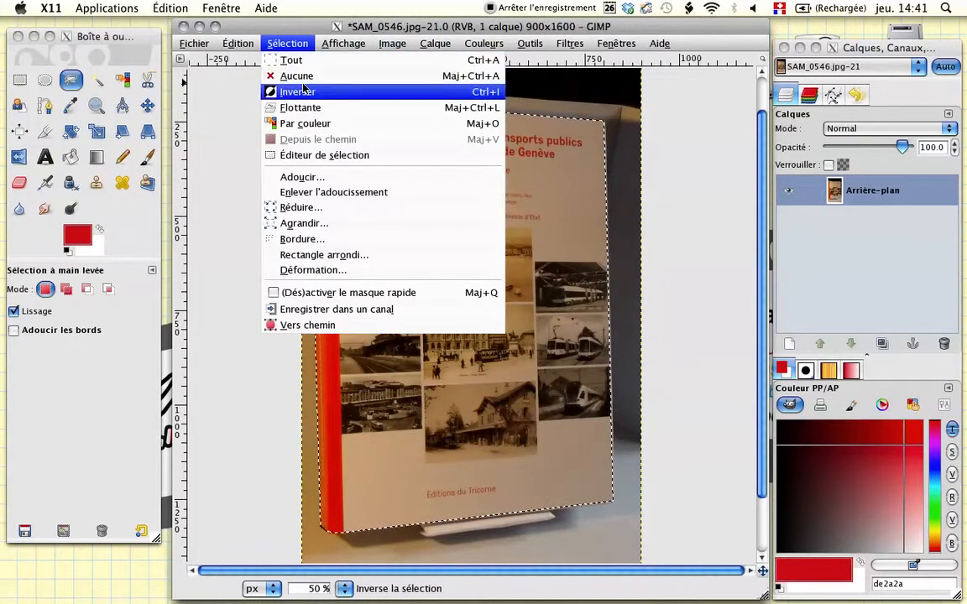
click(303, 90)
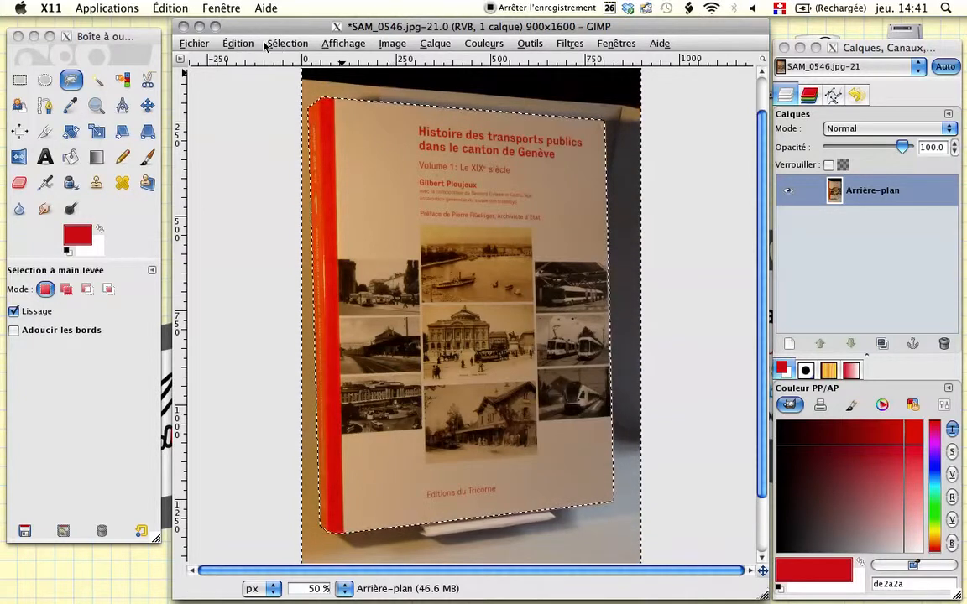
click(238, 43)
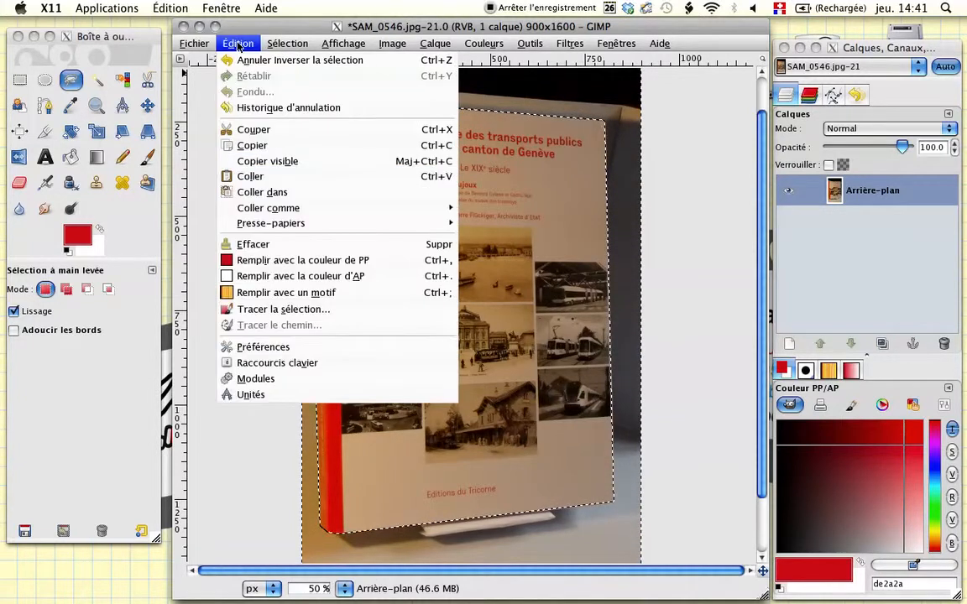
click(266, 131)
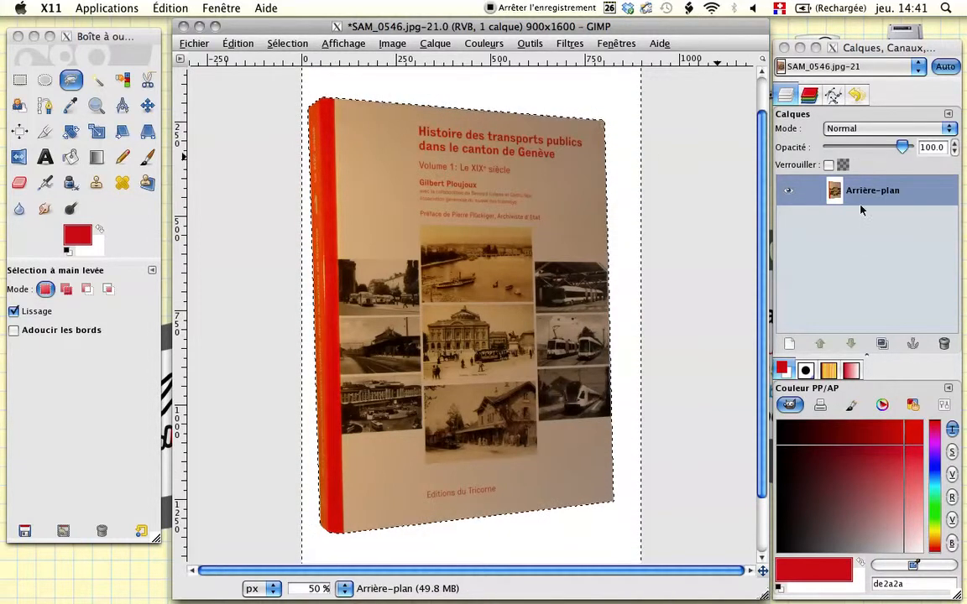
Invert the selection again so that only the book is selected
drag(763, 221, 740, 71)
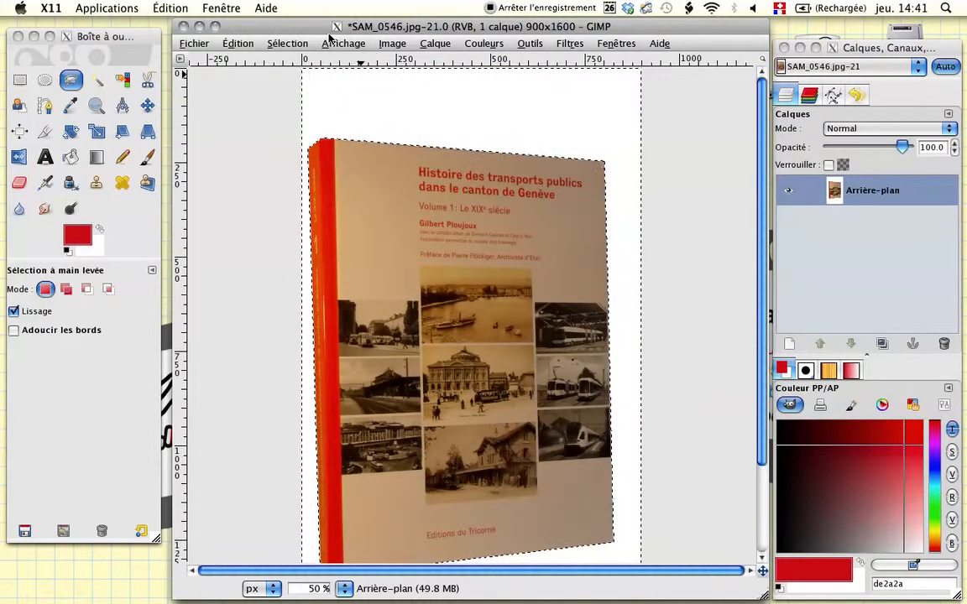
click(434, 44)
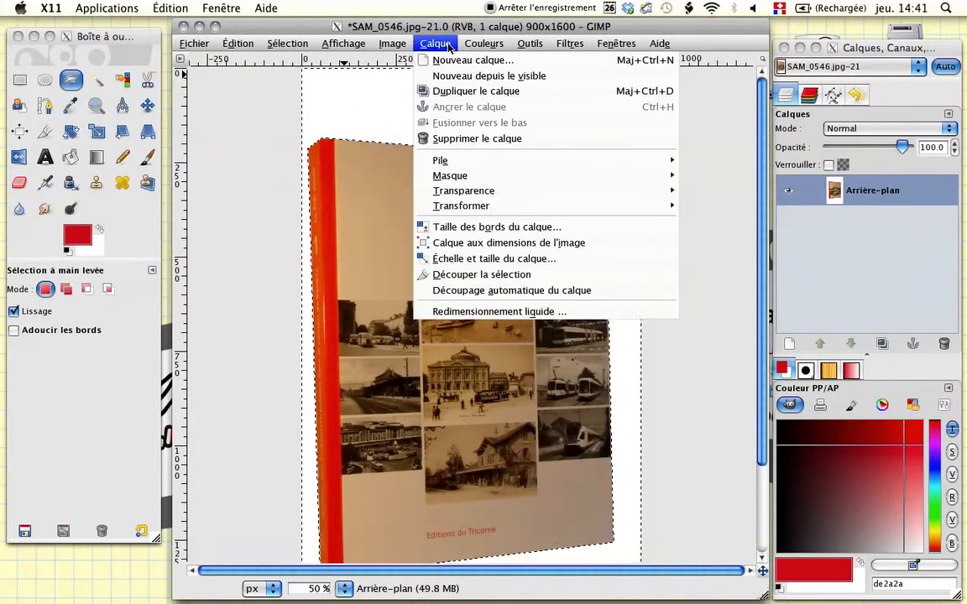
click(393, 45)
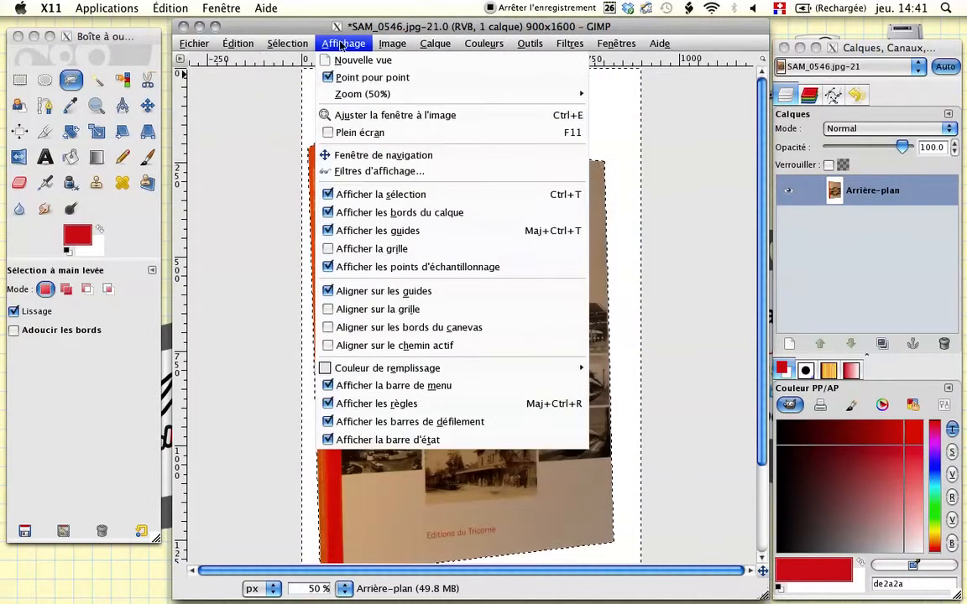
mouse_move(305, 46)
click(298, 92)
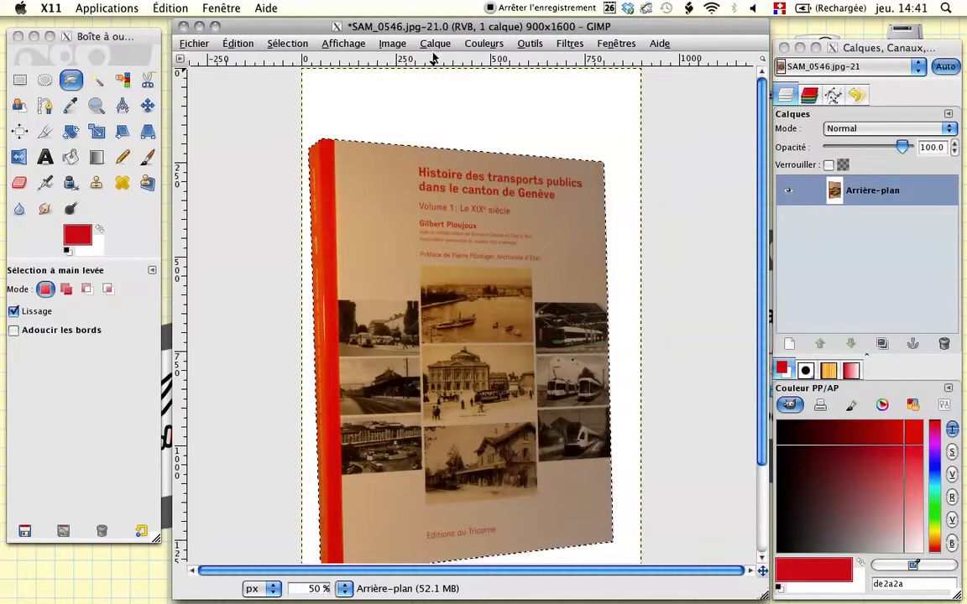
Hide the Arrière-plan layer and show it again
click(788, 193)
click(788, 192)
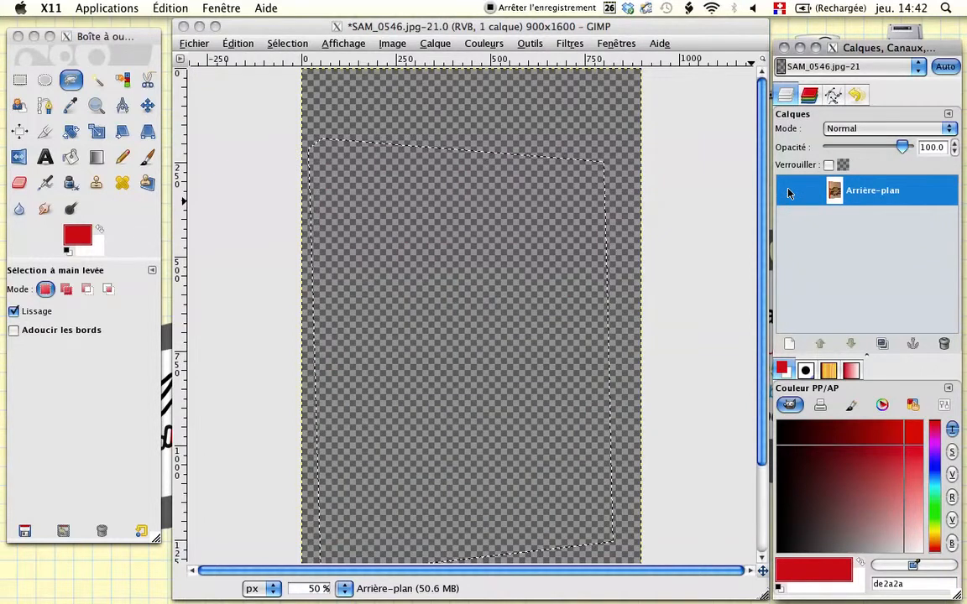
click(788, 192)
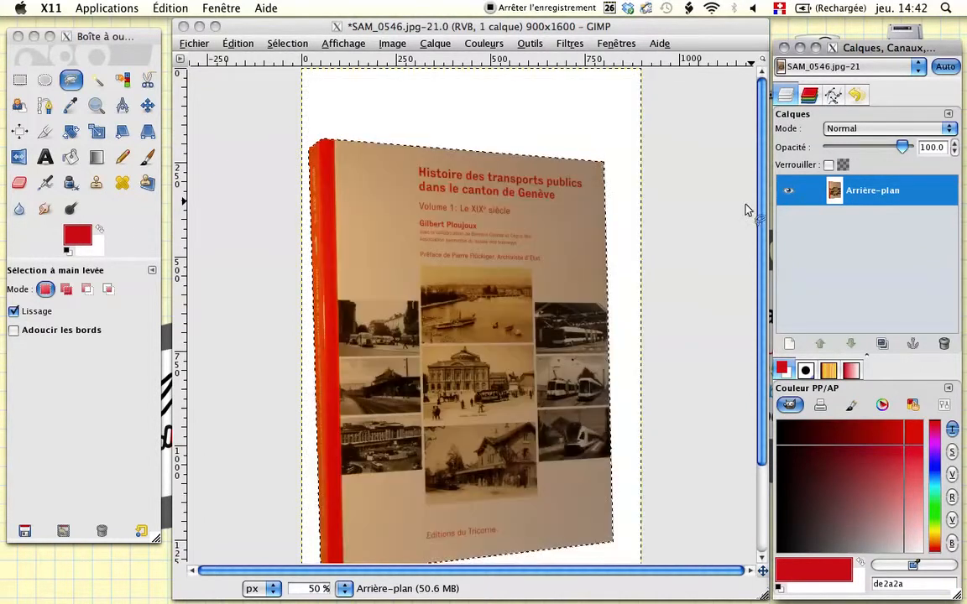
Copy the visible pixels of the selected book to the clipboard
click(274, 42)
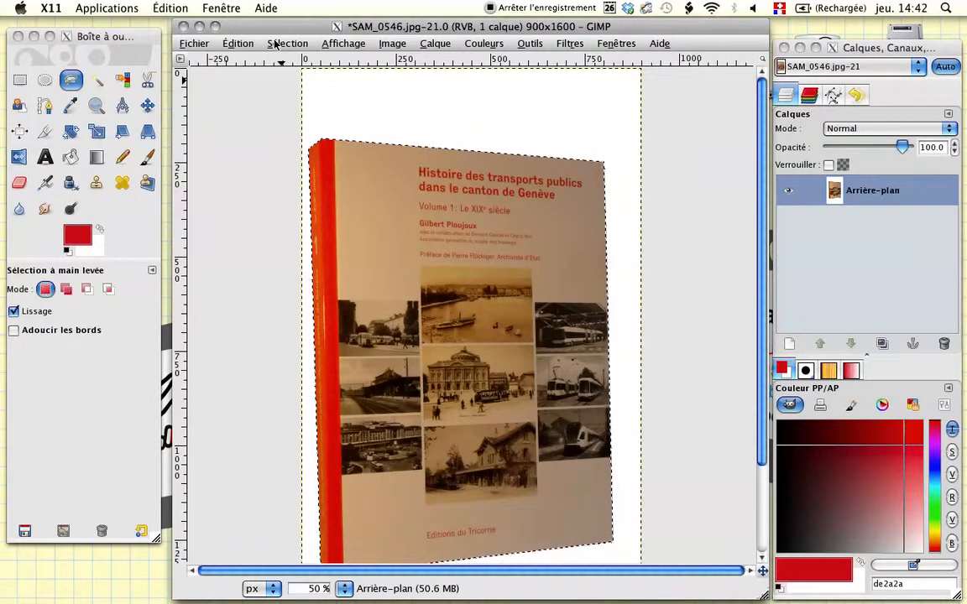
click(279, 43)
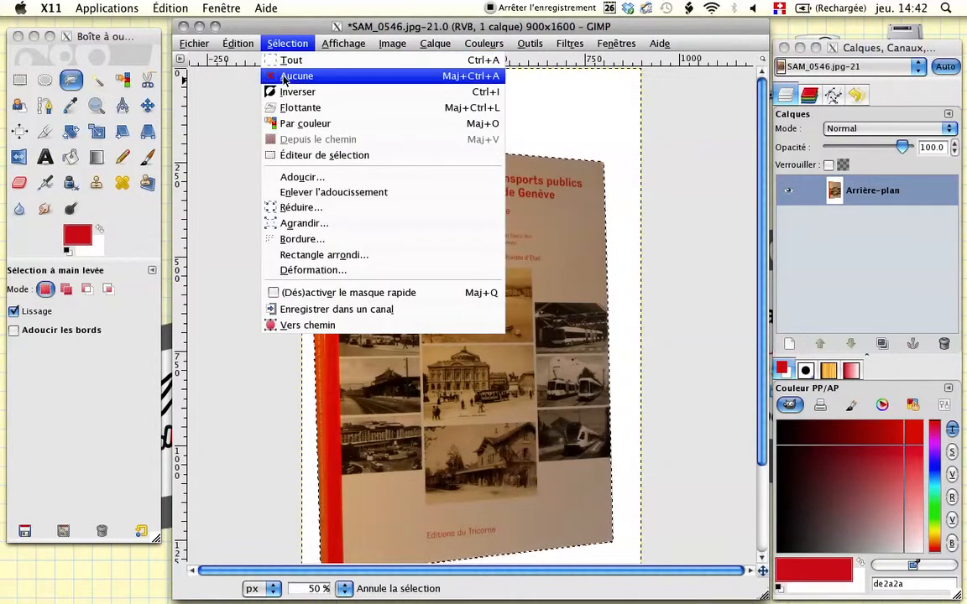
mouse_move(237, 43)
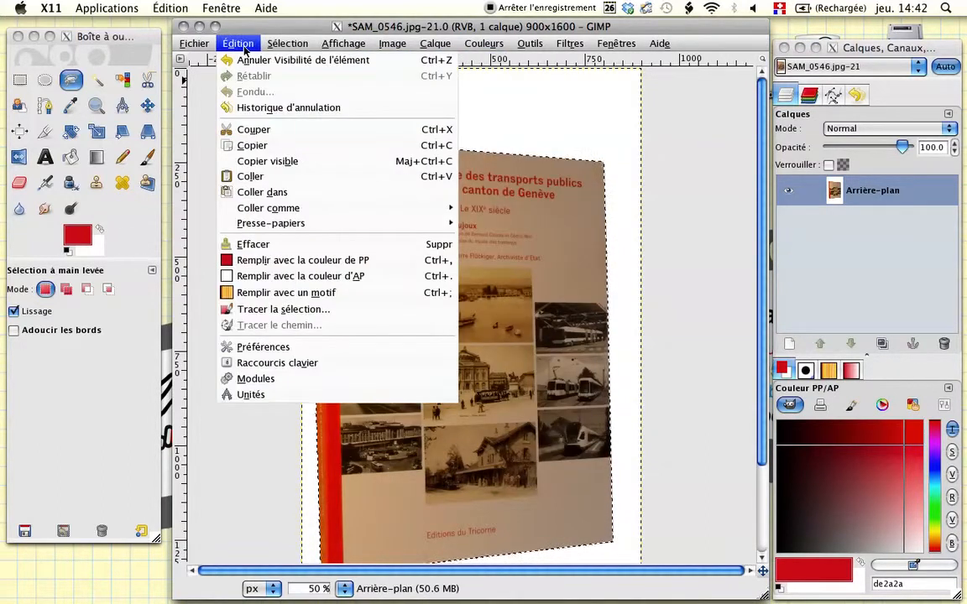
click(266, 162)
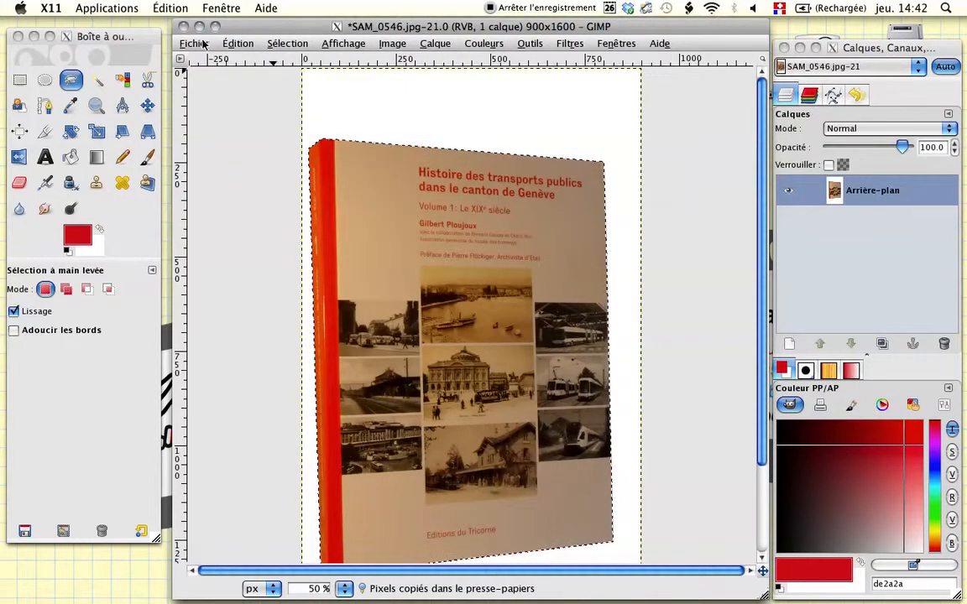
Paste the copied book into the image as a new layer
click(242, 44)
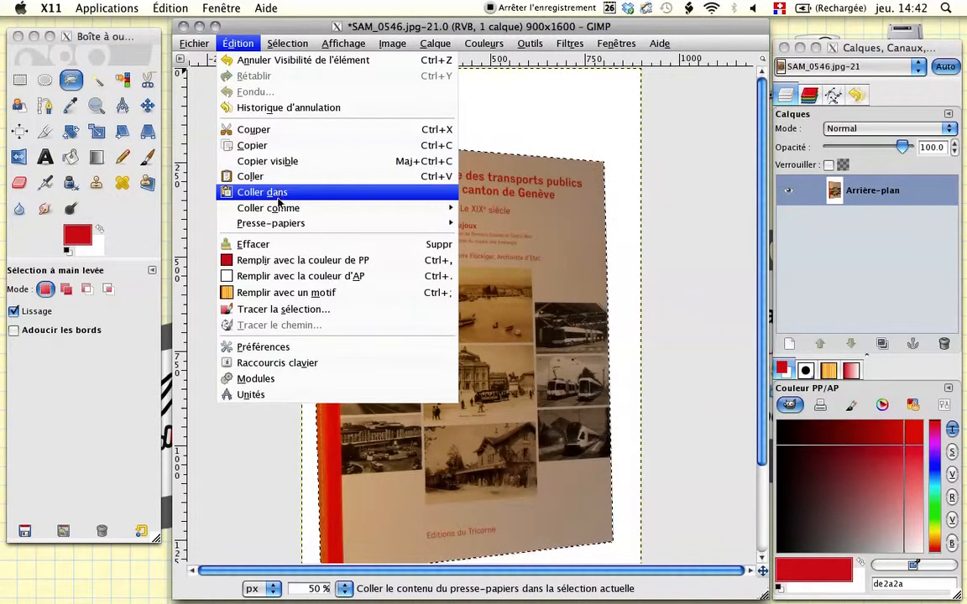
mouse_move(286, 209)
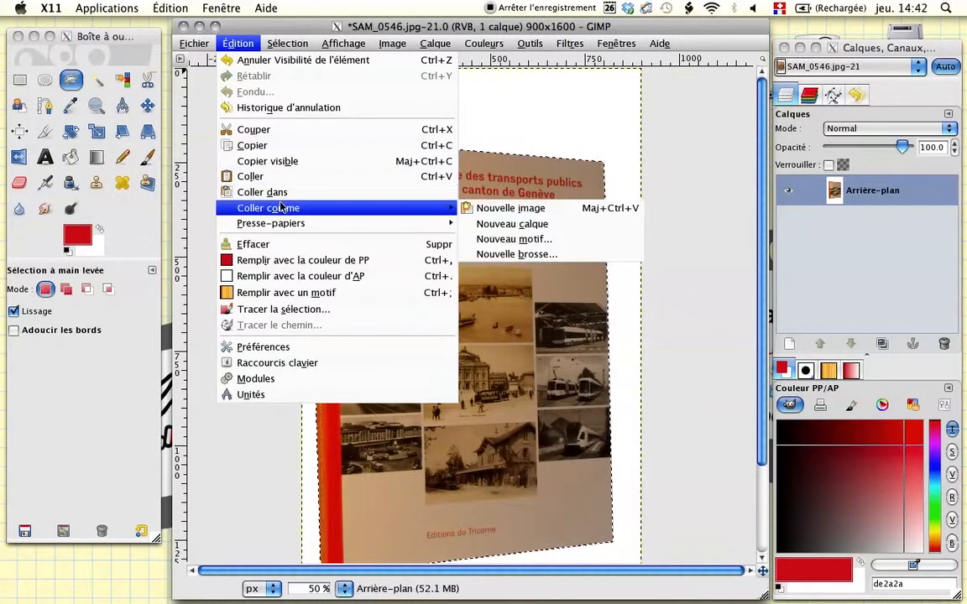
click(477, 222)
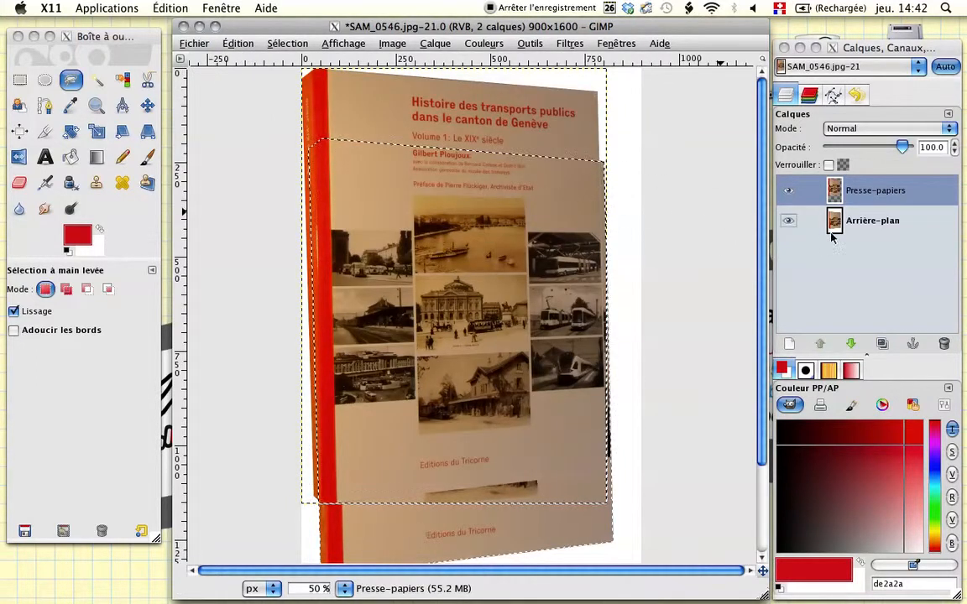
Hide the Arrière-plan layer and delete it, leaving only the pasted book layer
click(787, 221)
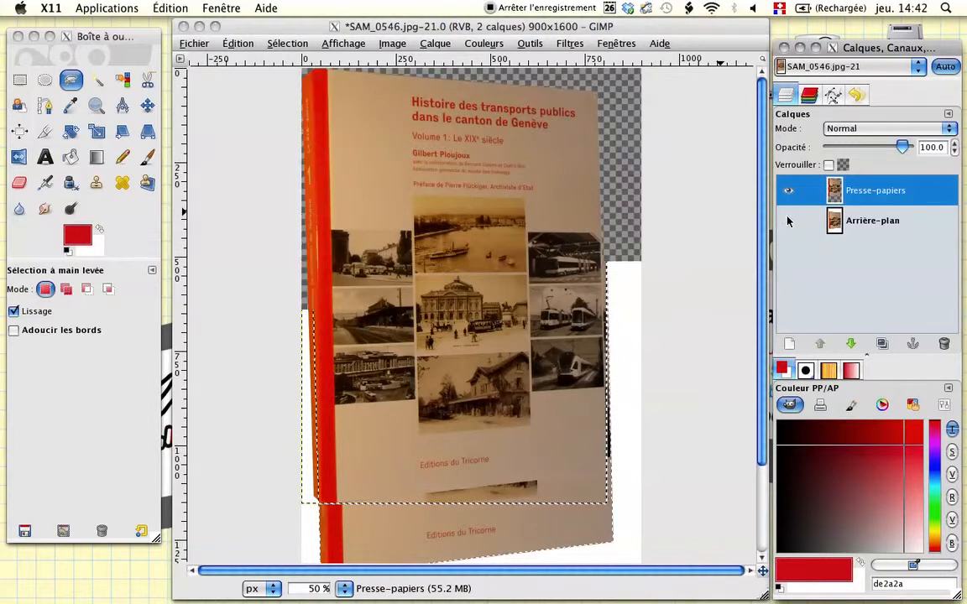
click(788, 221)
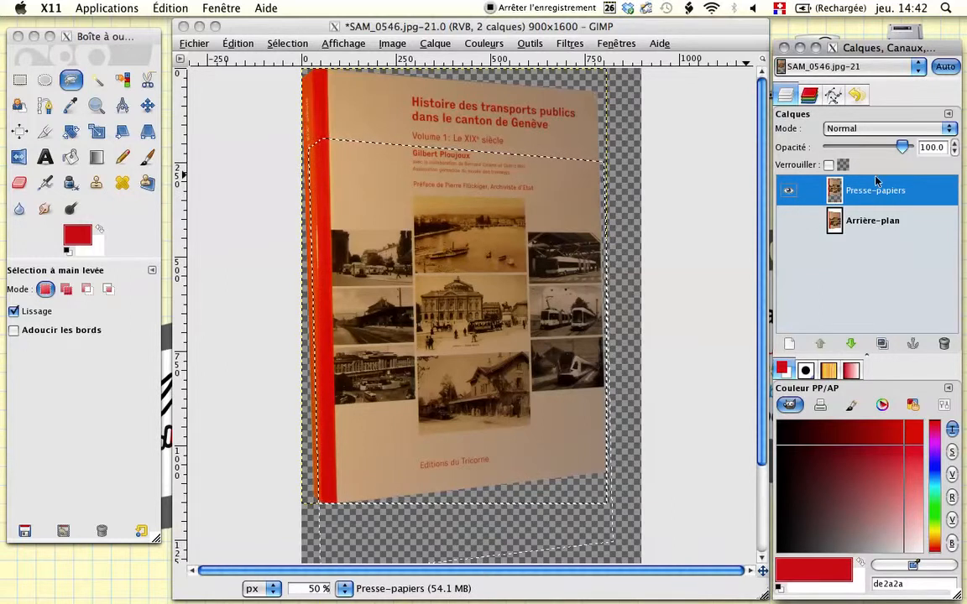
click(875, 223)
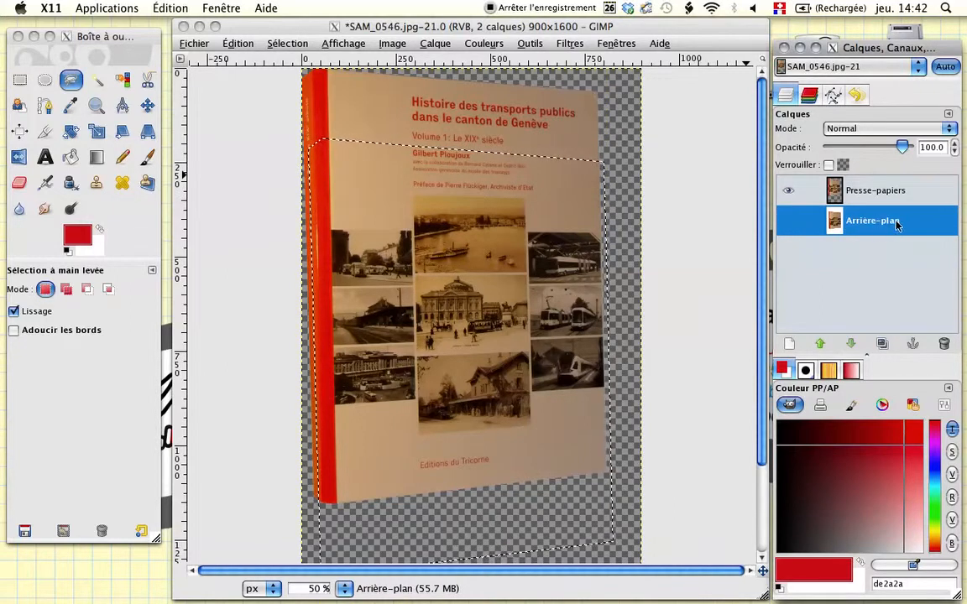
click(943, 344)
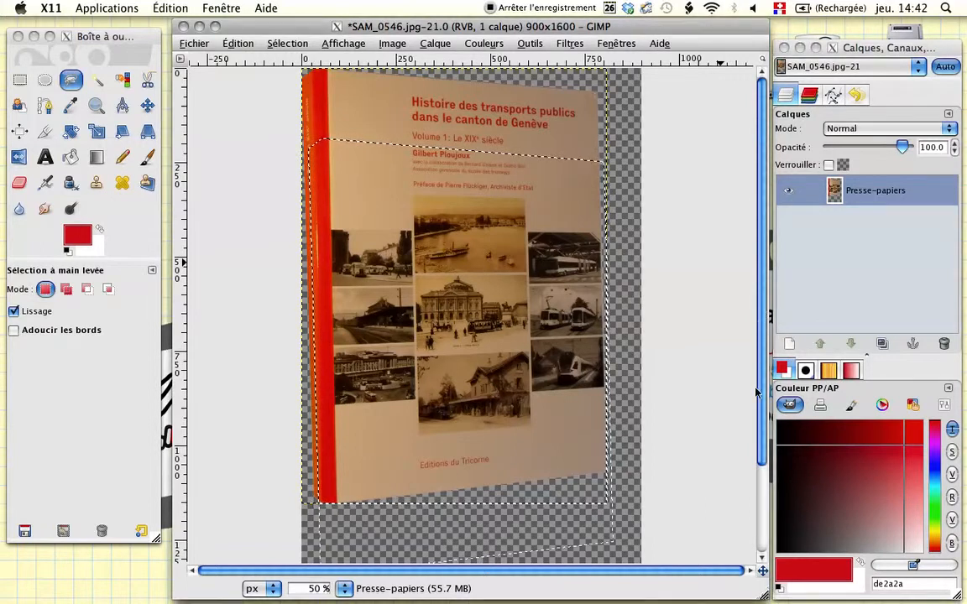
Remove the remaining selection outline from the image
scroll(765, 394, down, 3)
scroll(765, 468, up, 3)
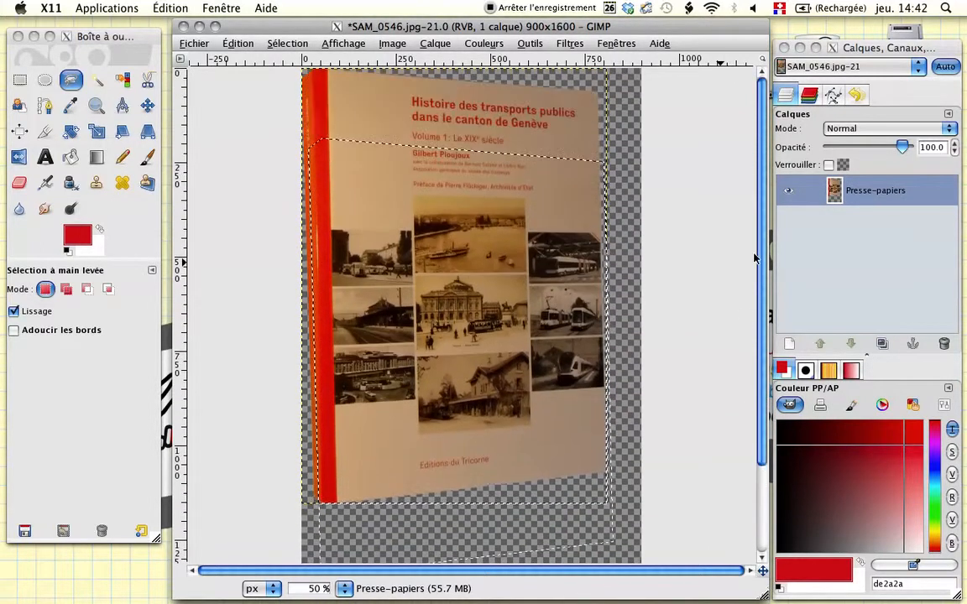
click(293, 44)
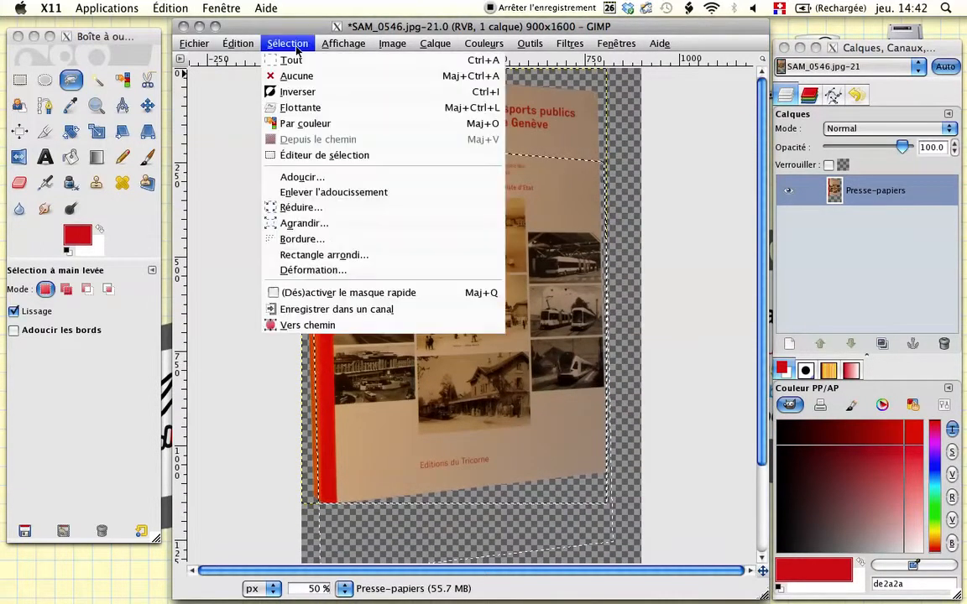
click(299, 77)
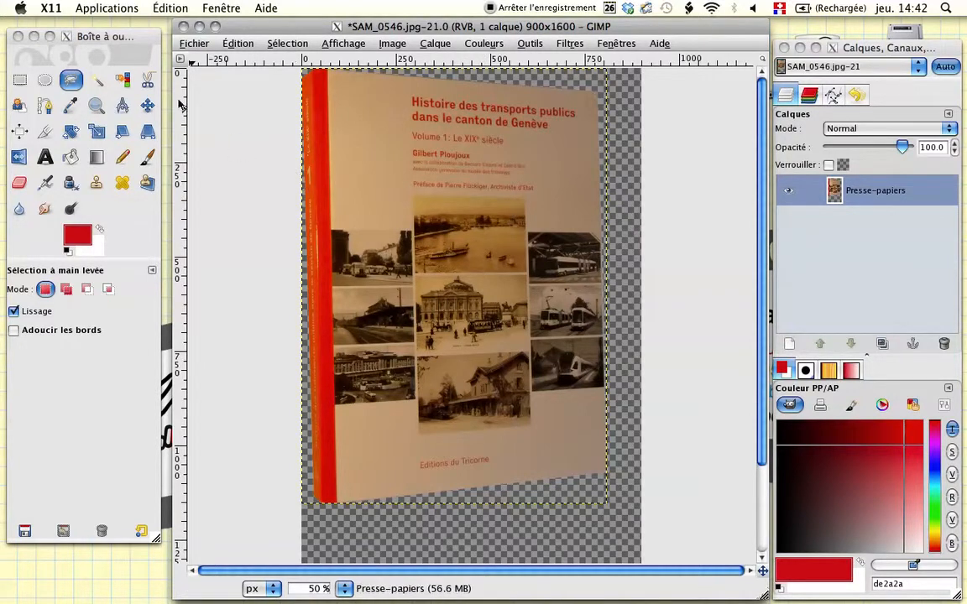
Move the book layer slightly down and inward from the canvas corner, and fit the canvas to the layers
click(148, 105)
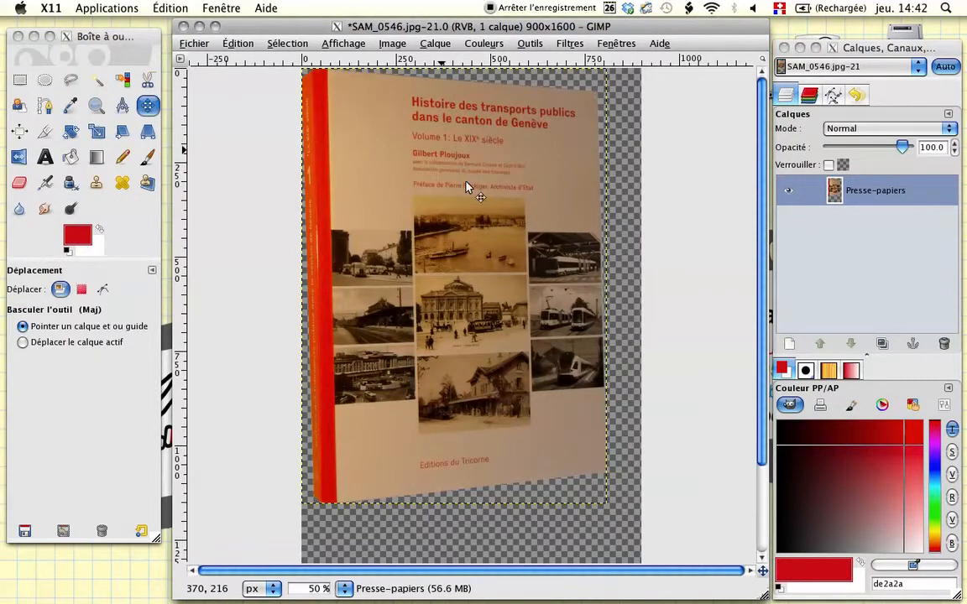
drag(464, 190, 472, 210)
click(437, 45)
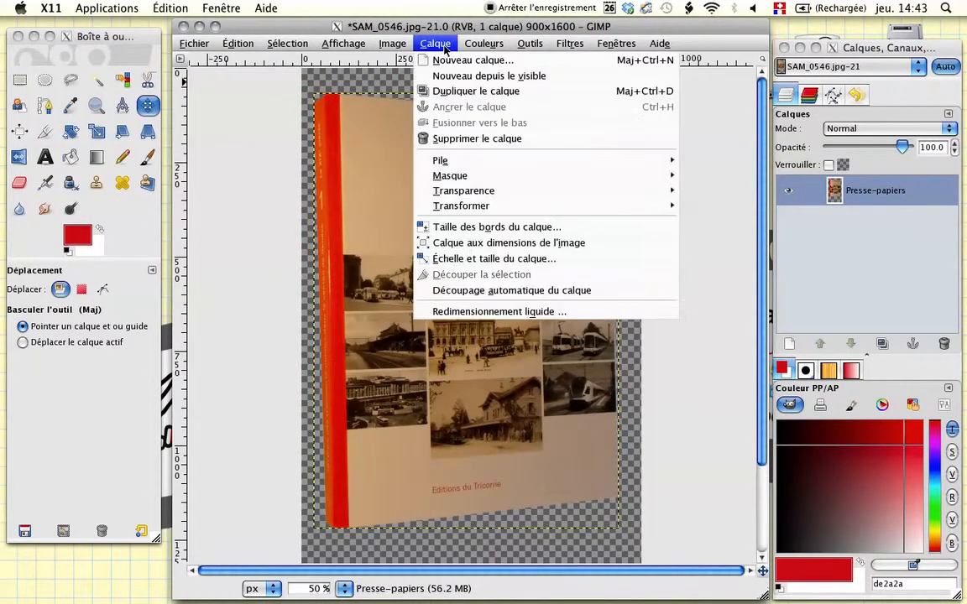
mouse_move(399, 47)
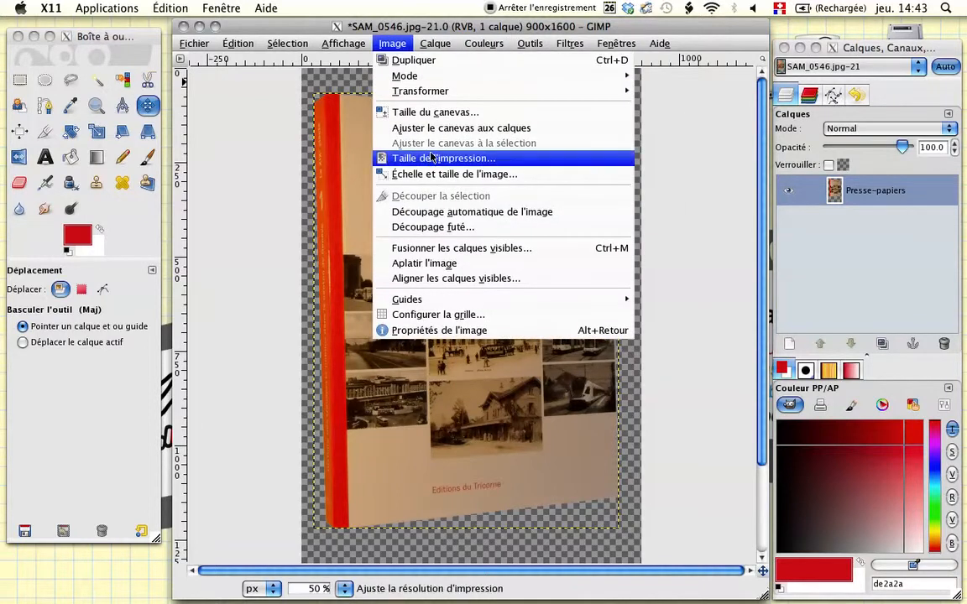
click(429, 128)
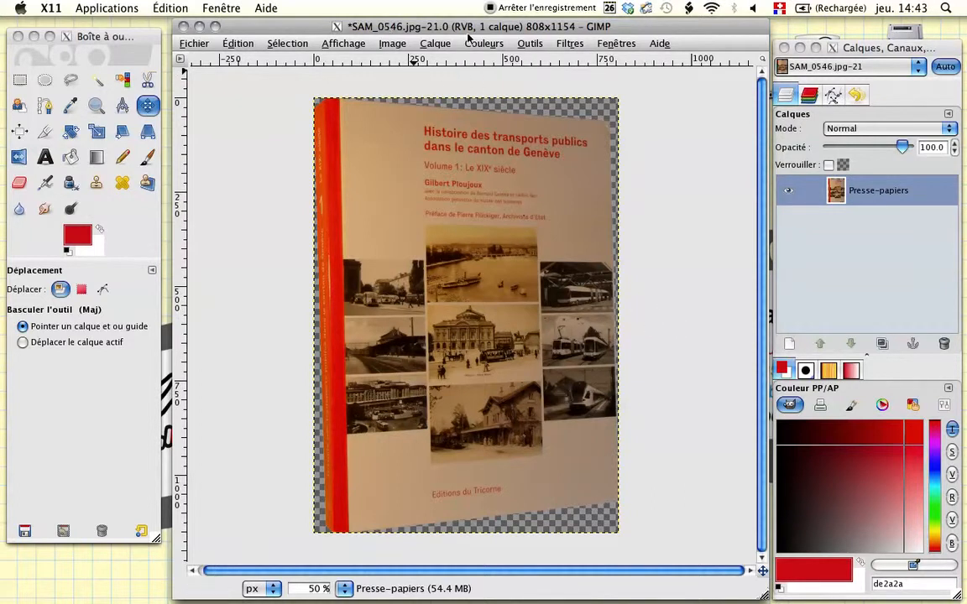
Add a drop shadow to the book with X offset 10, Y offset 14, blur radius 17 and opacity 35, allowing resizing
click(569, 45)
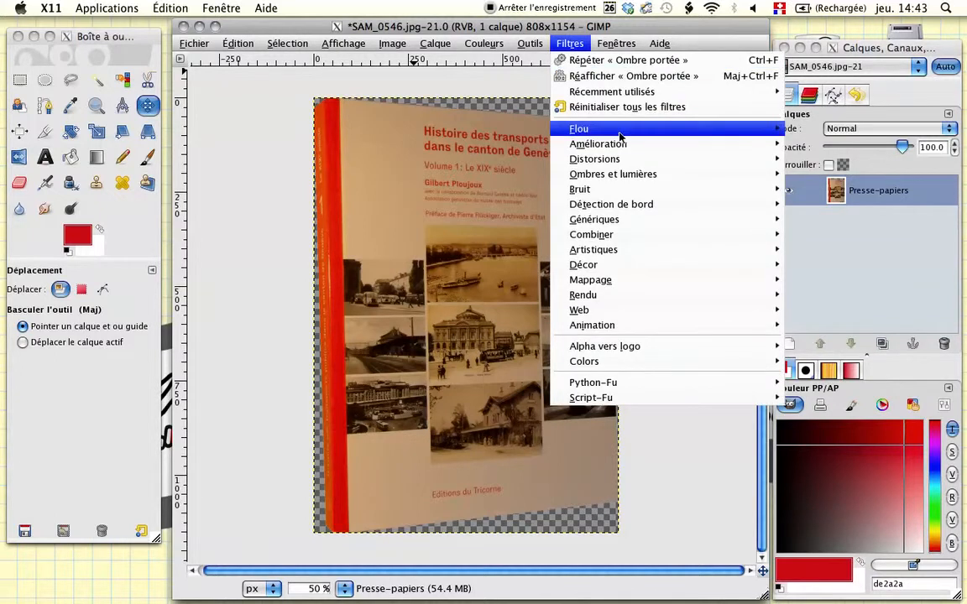
mouse_move(635, 177)
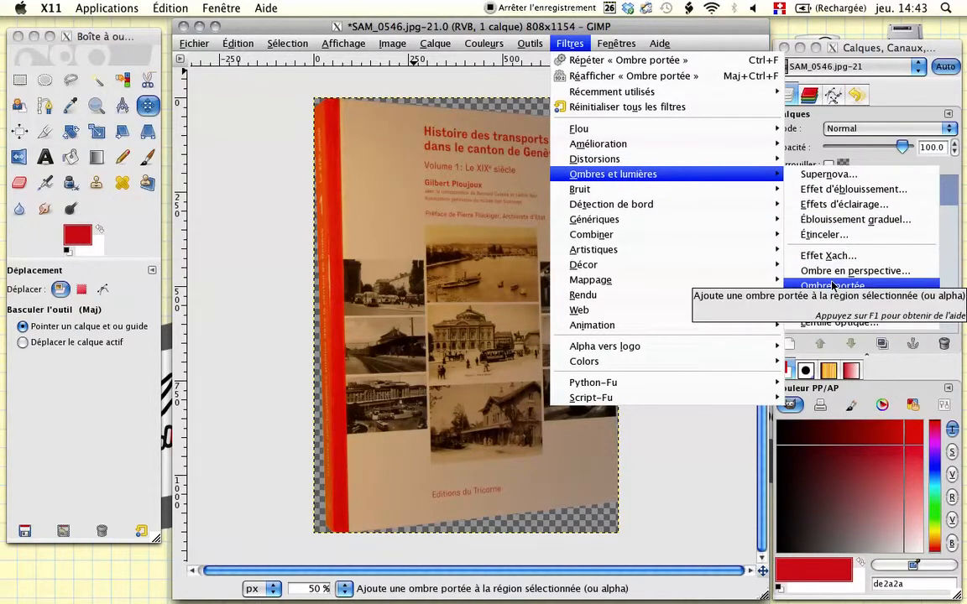
click(832, 286)
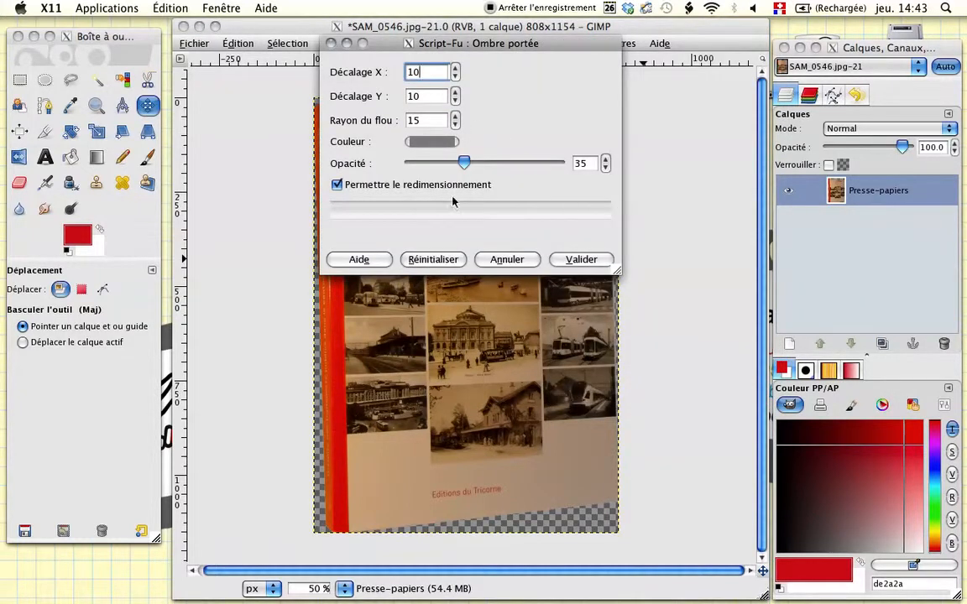
click(454, 118)
double_click(454, 95)
click(454, 93)
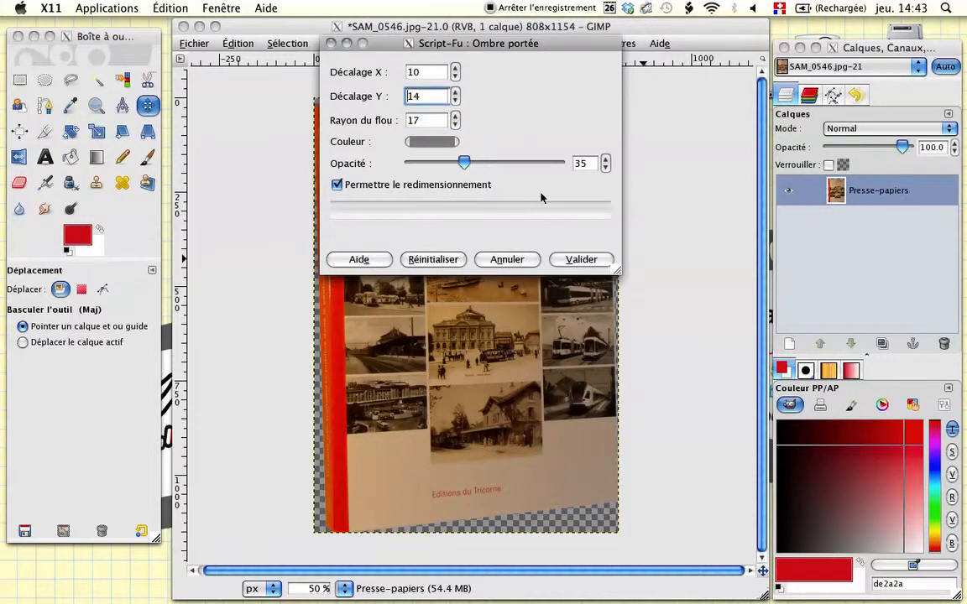
click(578, 260)
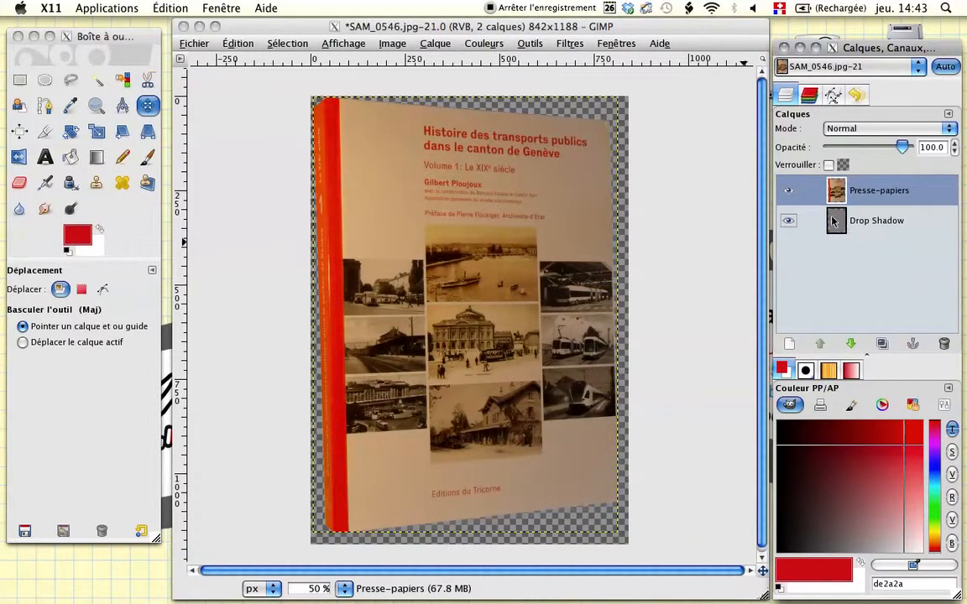
Create a white-filled layer of 842 x 1188 px and place it beneath the book and Drop Shadow layers
click(818, 264)
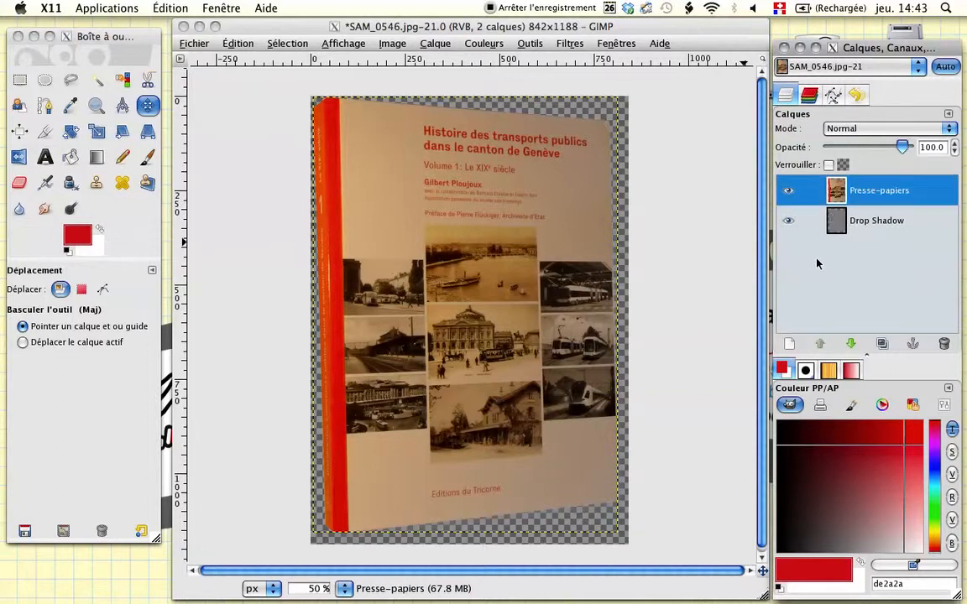
click(789, 344)
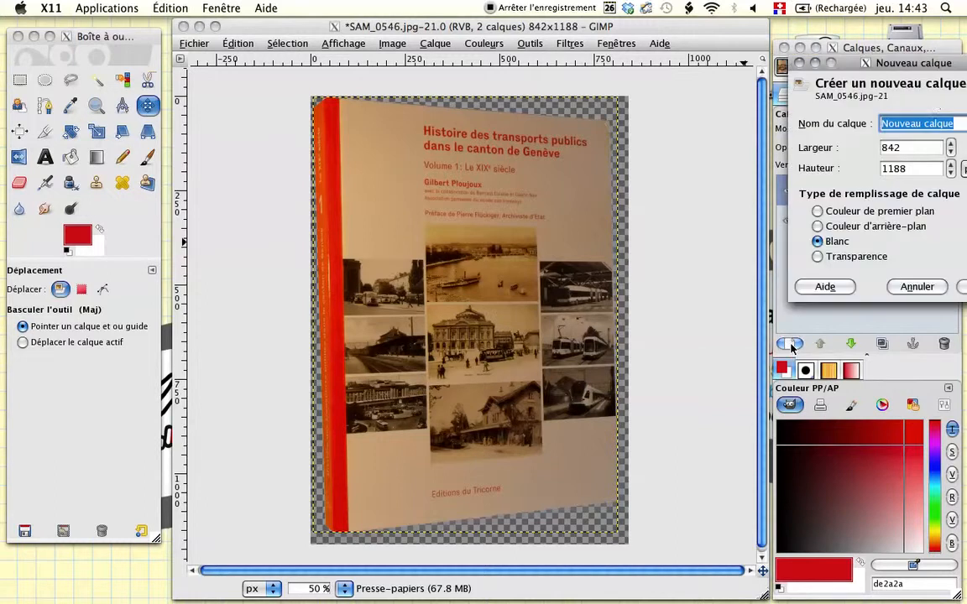
drag(890, 63, 722, 73)
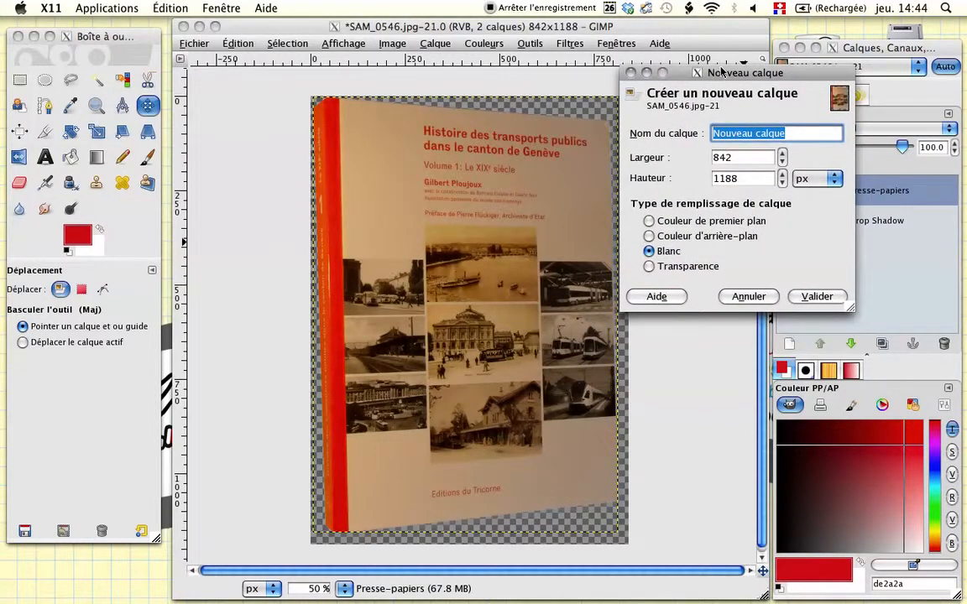
click(812, 300)
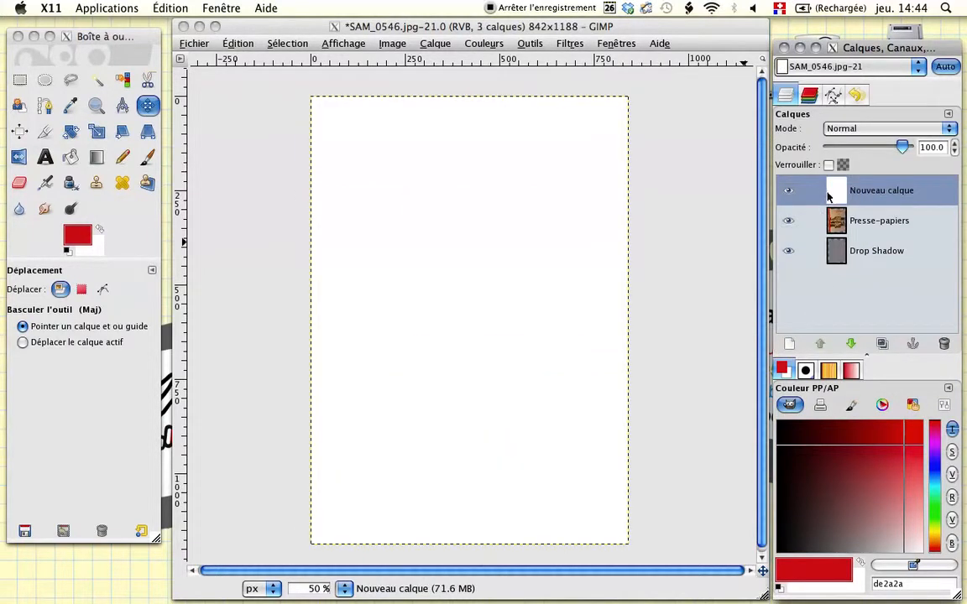
drag(831, 196, 832, 265)
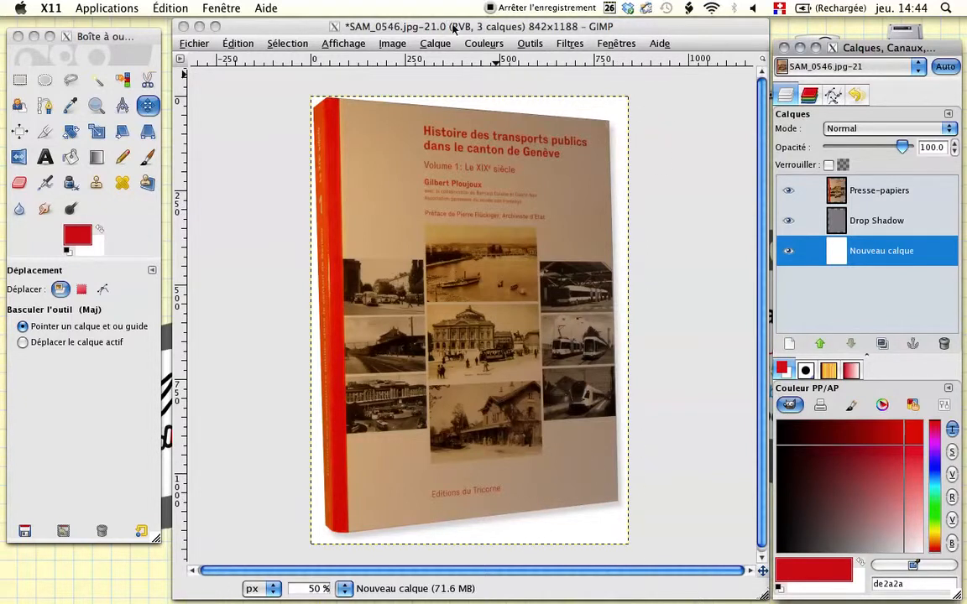
Begin saving a copy of the image and choose Image JPEG as its file type
click(191, 49)
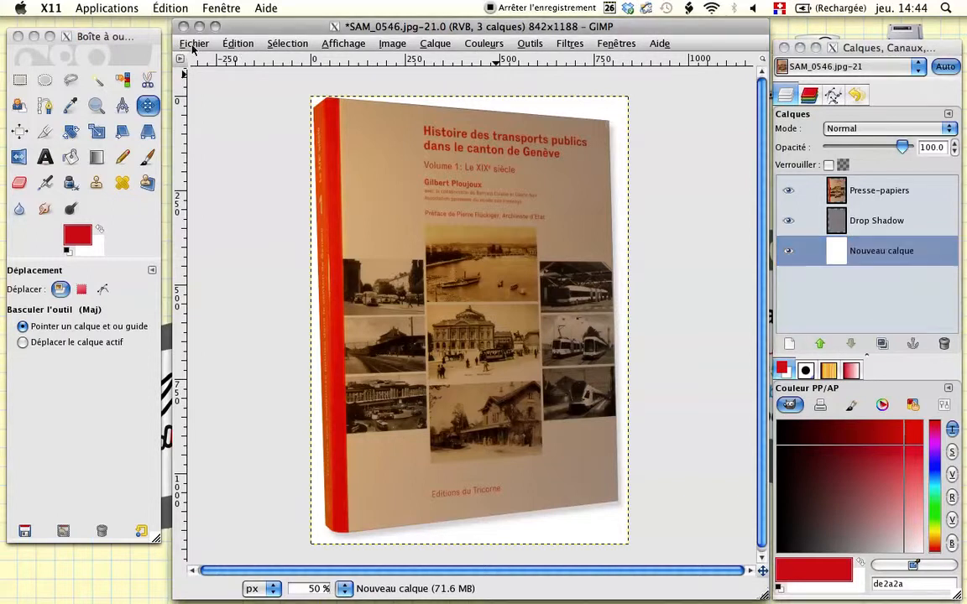
click(194, 44)
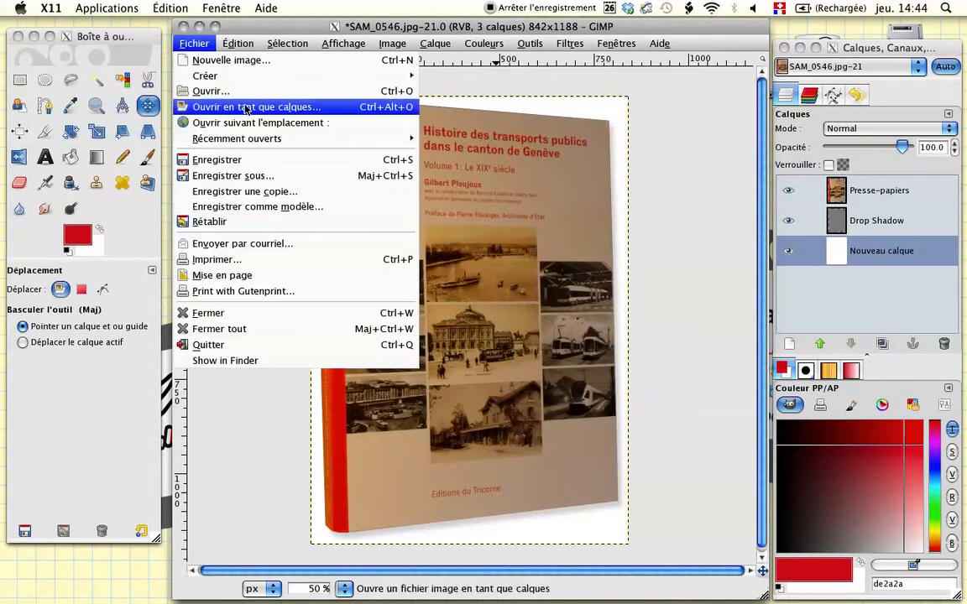
click(256, 194)
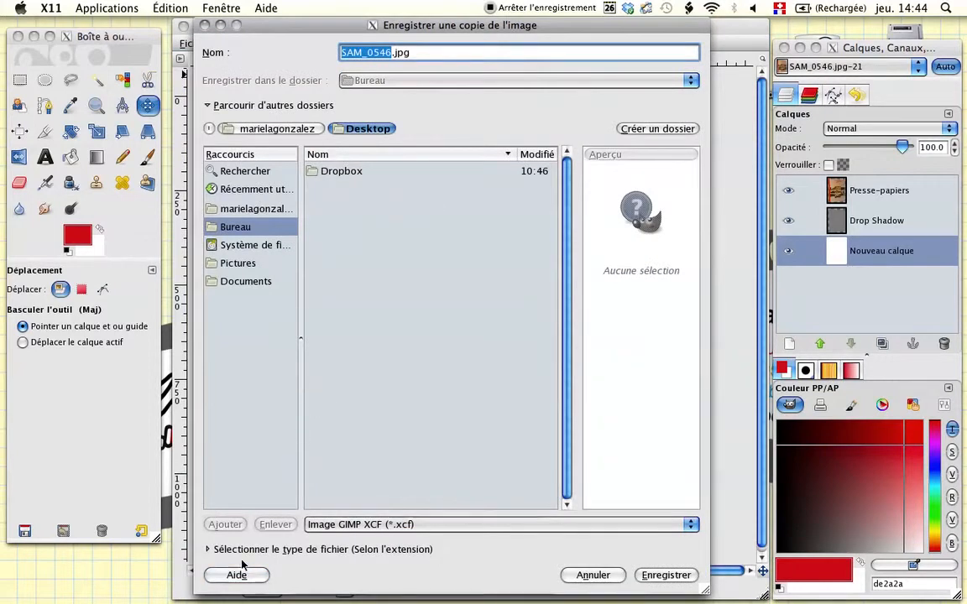
click(208, 550)
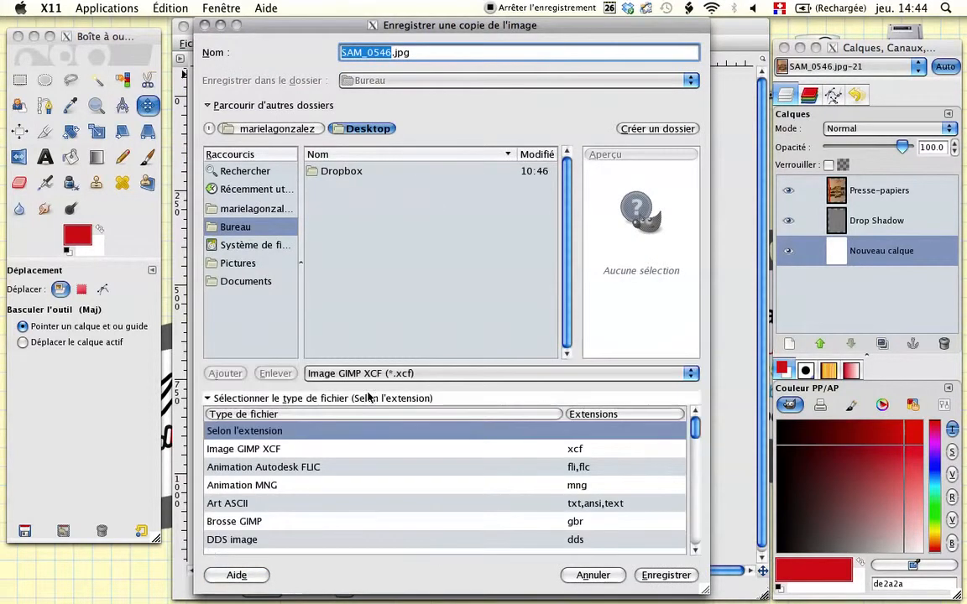
scroll(553, 413, down, 5)
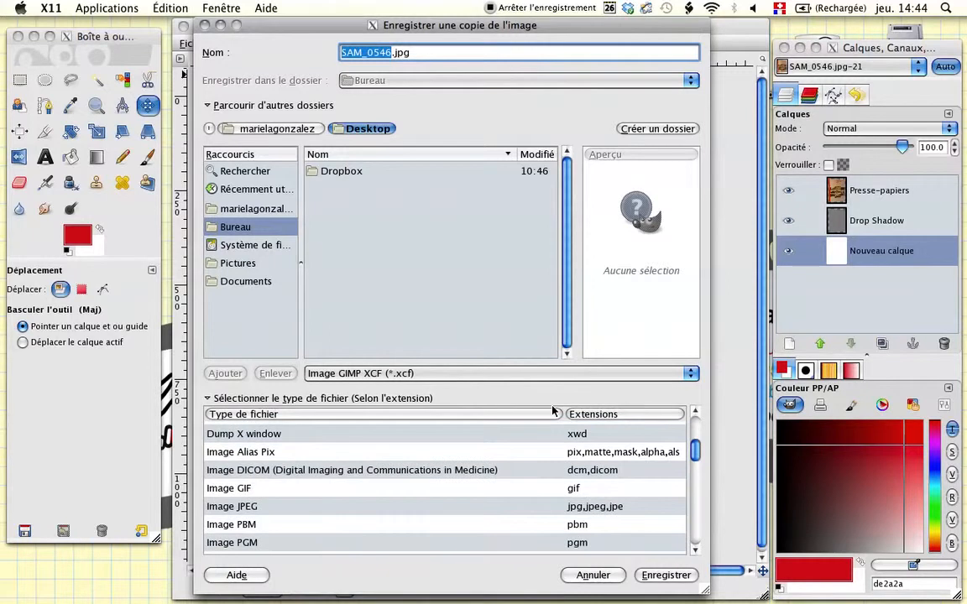
click(273, 507)
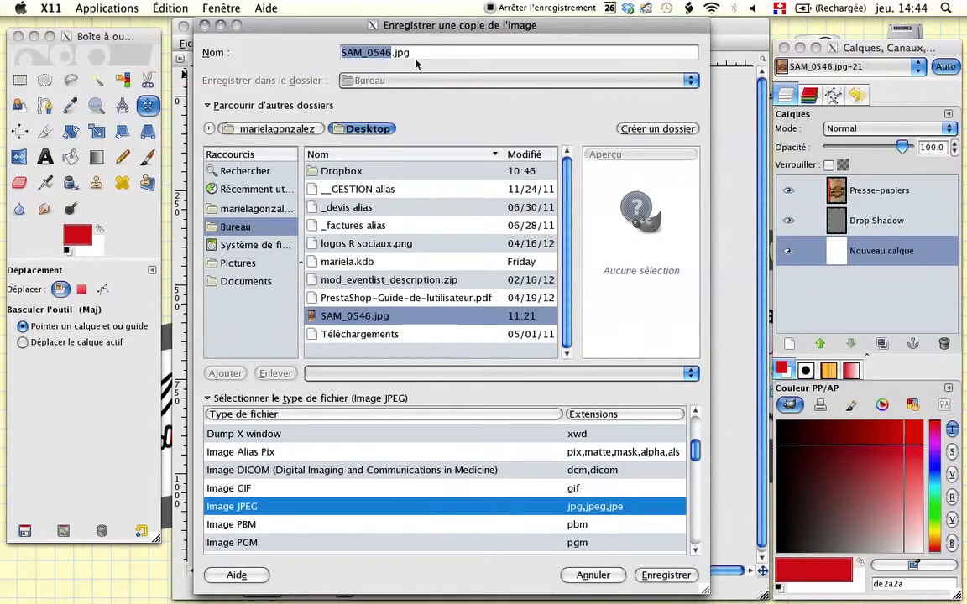
click(388, 52)
drag(388, 53, 325, 52)
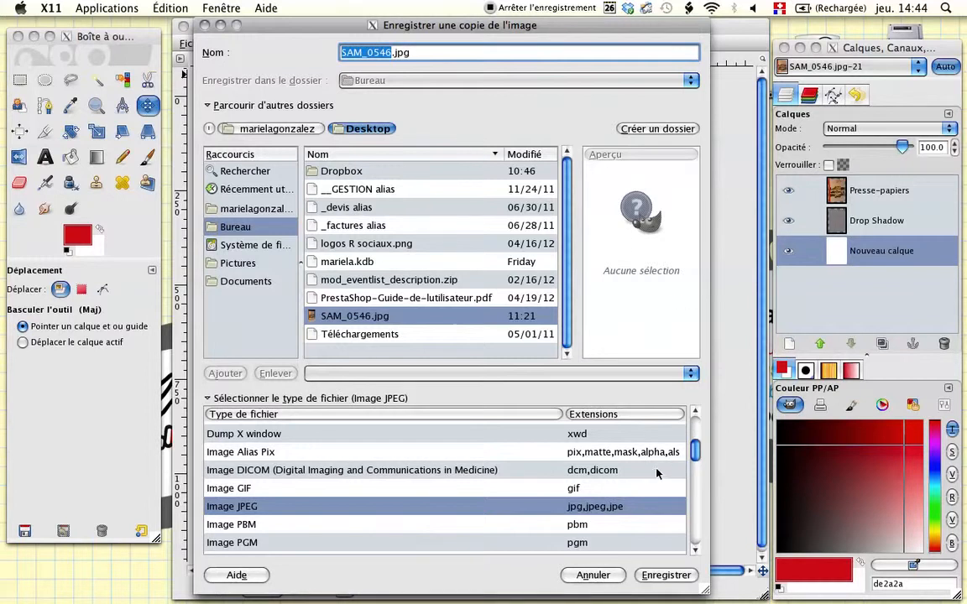
click(656, 575)
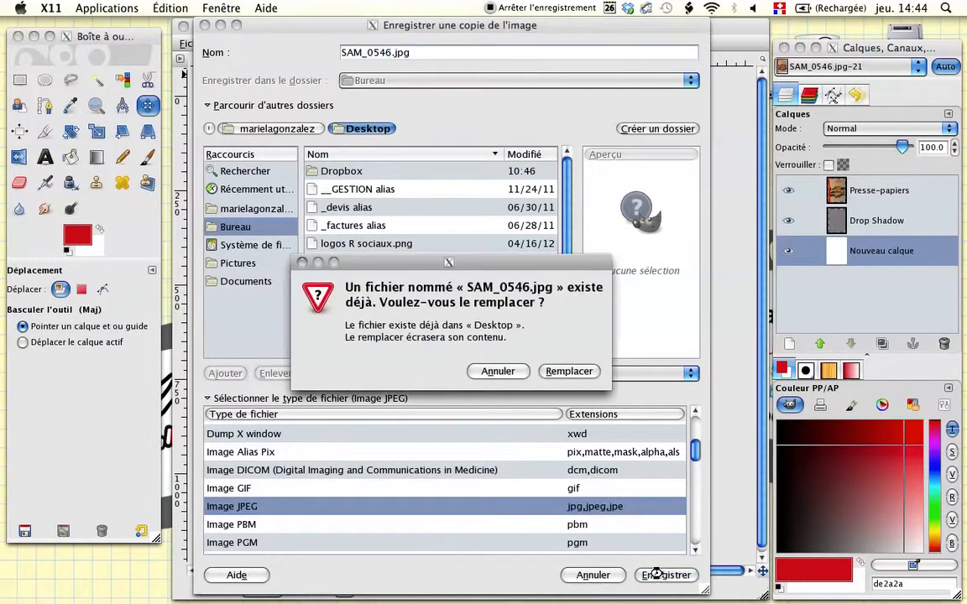
click(501, 371)
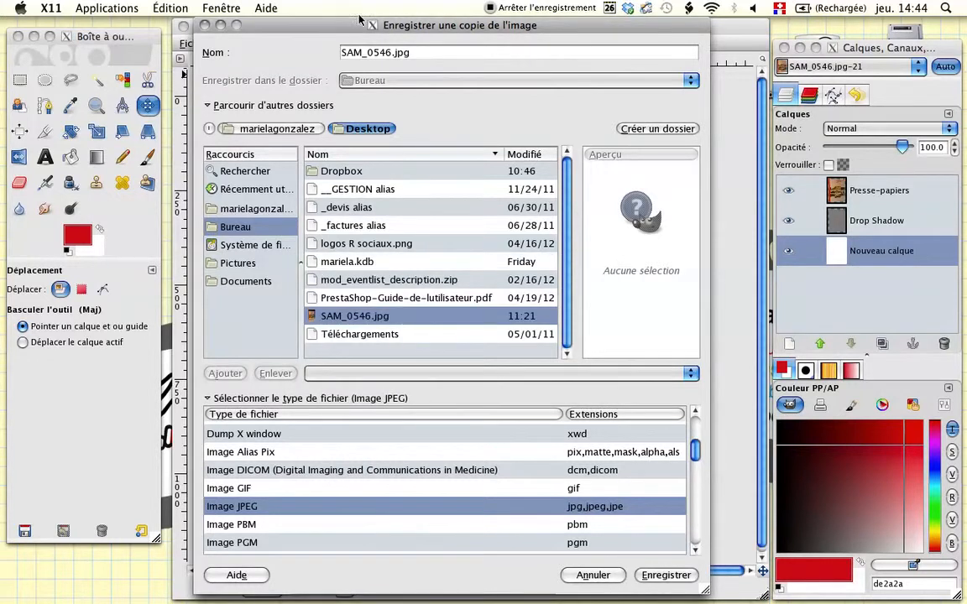
Name the copy image1.jpg, export it as a flattened image, and save the JPEG at quality 96
drag(391, 52, 319, 46)
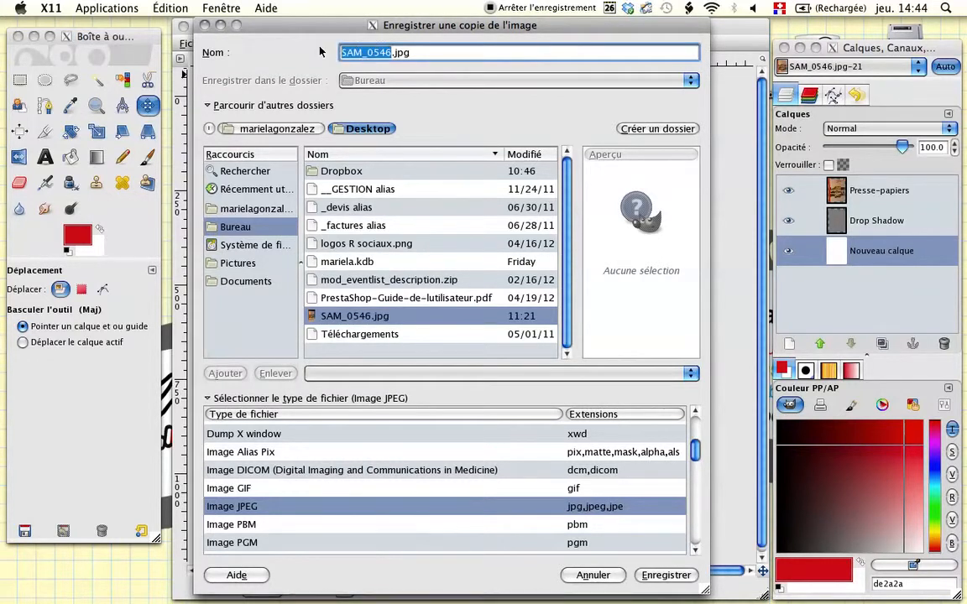
text(image1)
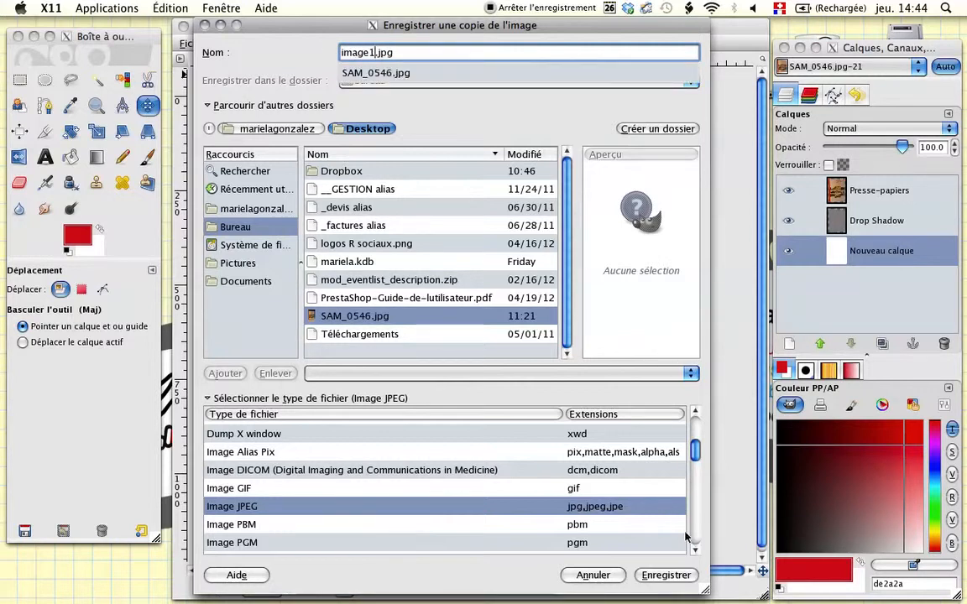
click(674, 578)
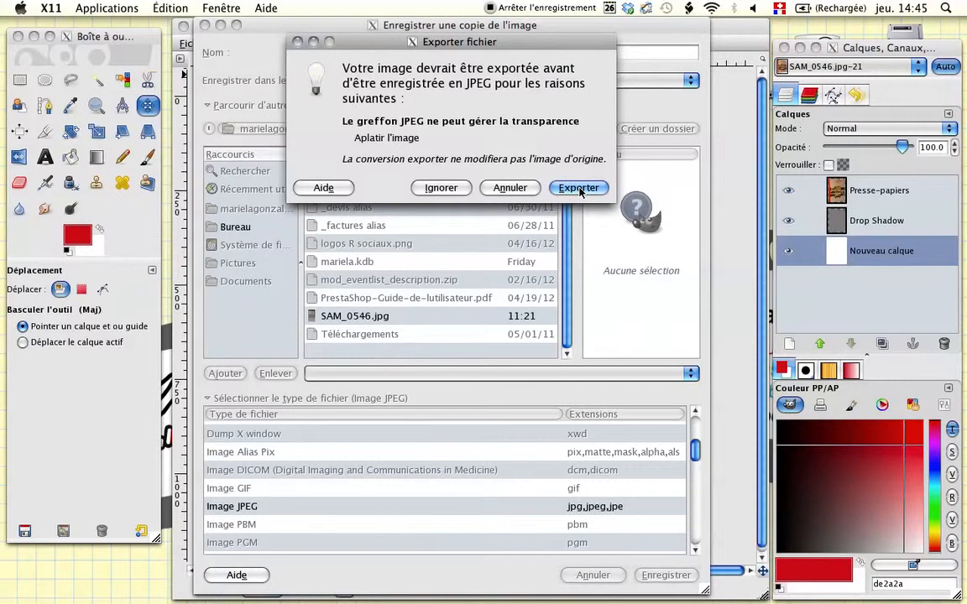
click(579, 188)
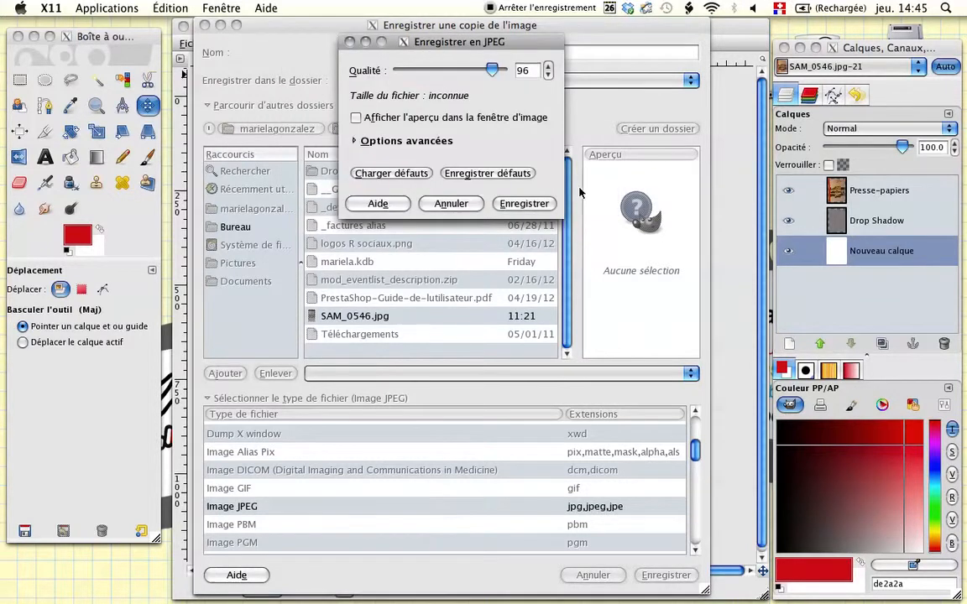
click(538, 204)
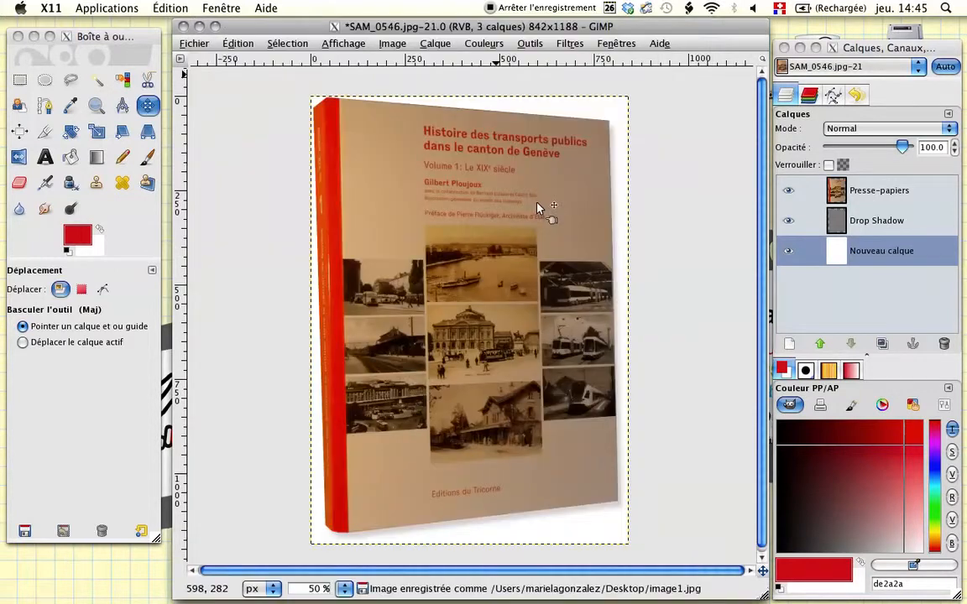
View the exported image1.jpg from the desktop in Preview, close it, and return to the layered image in GIMP
key(F11)
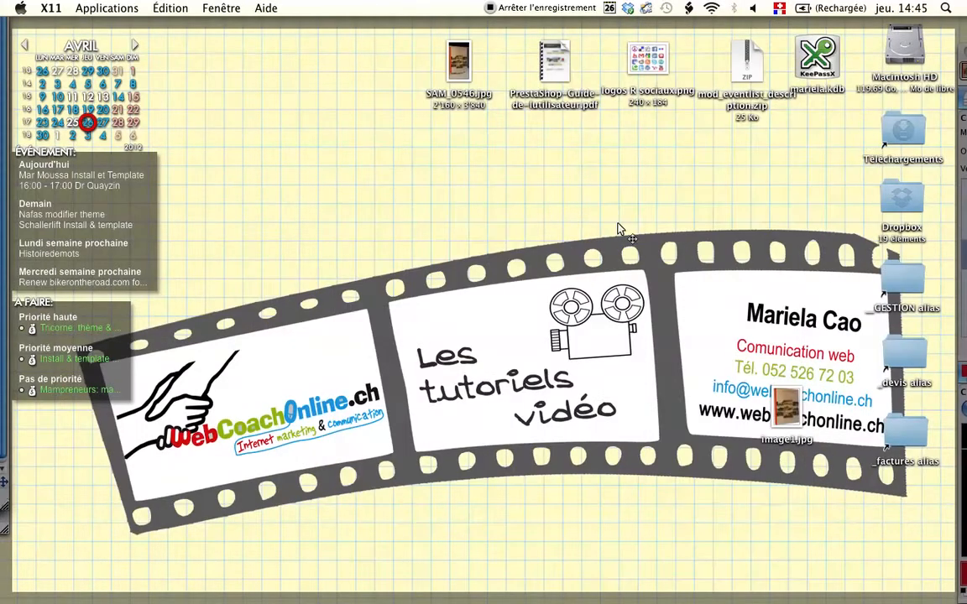
double_click(784, 408)
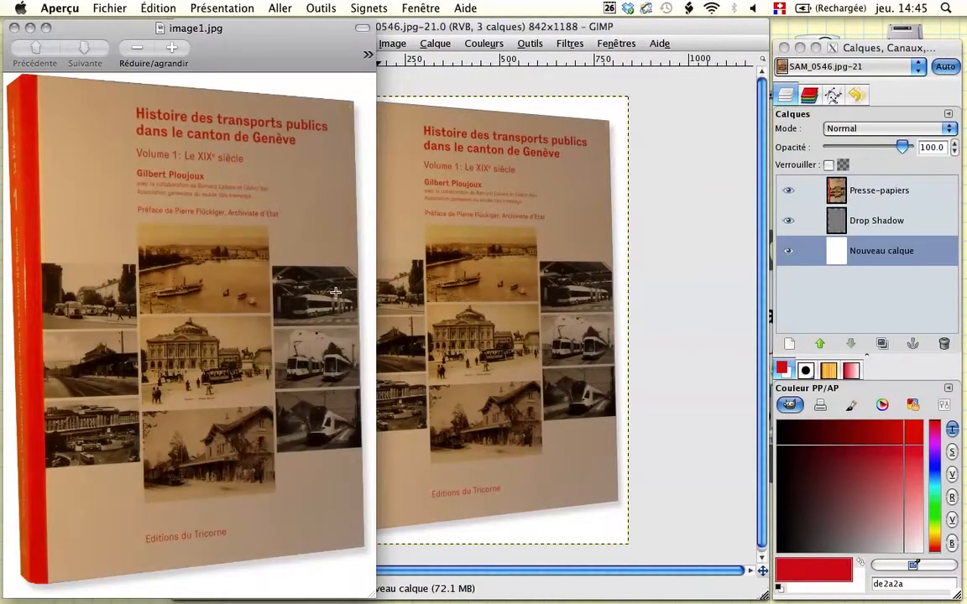
click(14, 28)
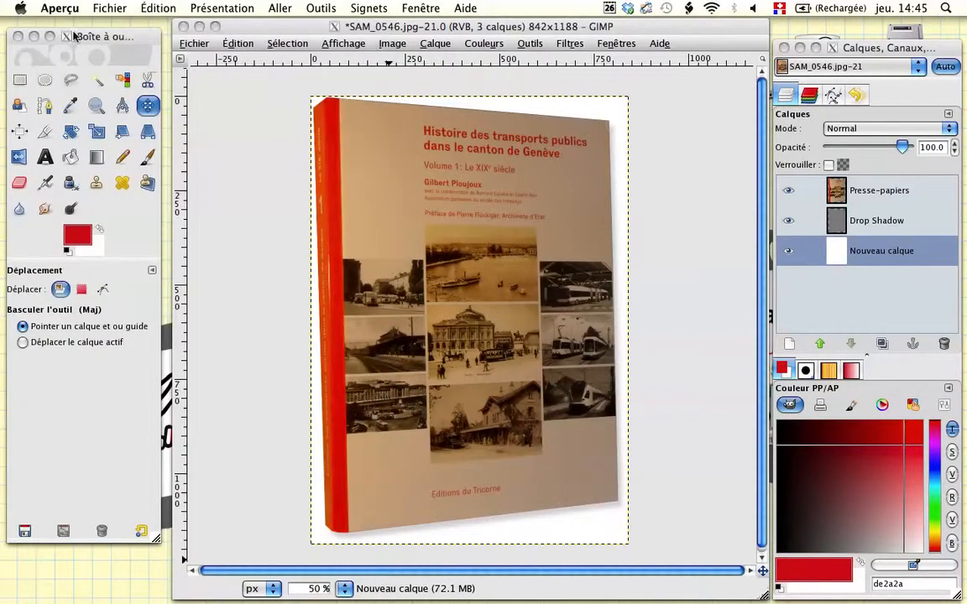
click(370, 48)
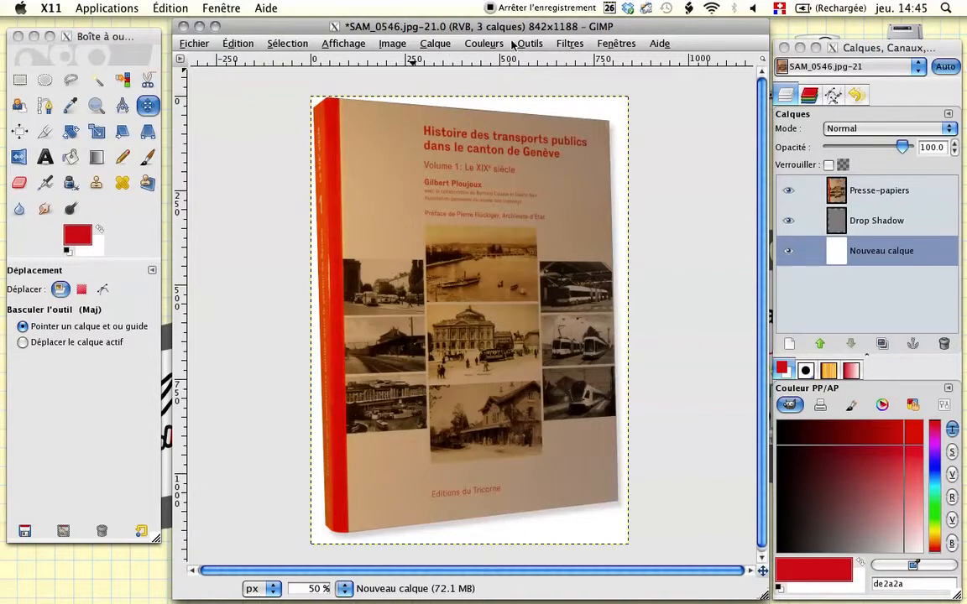
Apply a colour balance to the Presse-papiers book layer, shifting the midtones toward blue by 12
click(856, 193)
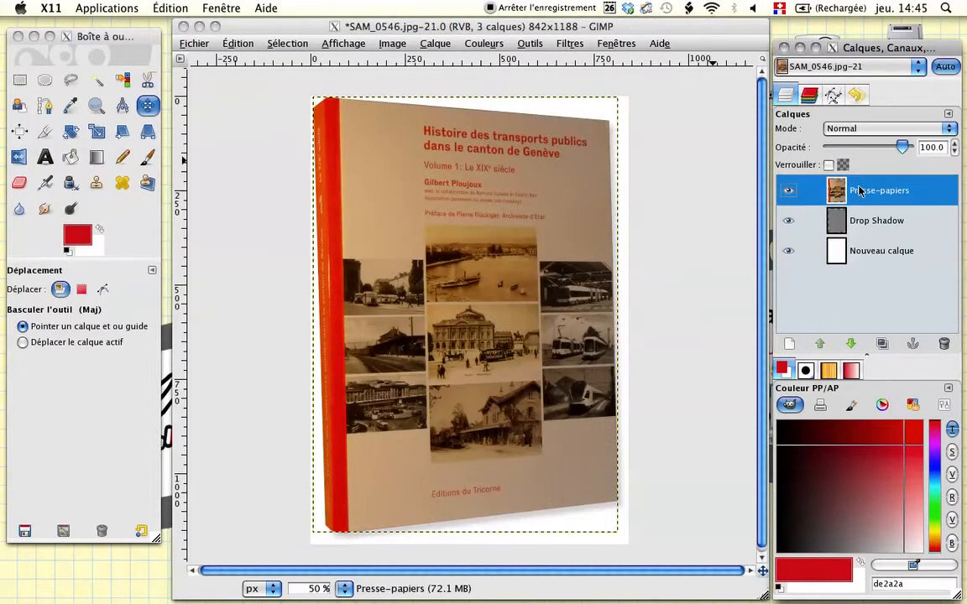
click(483, 44)
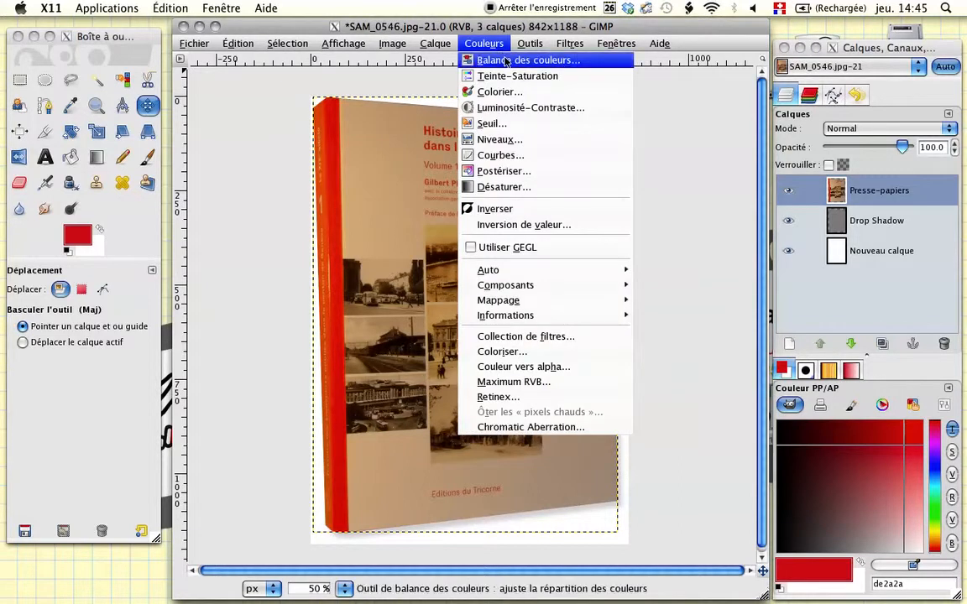
click(507, 61)
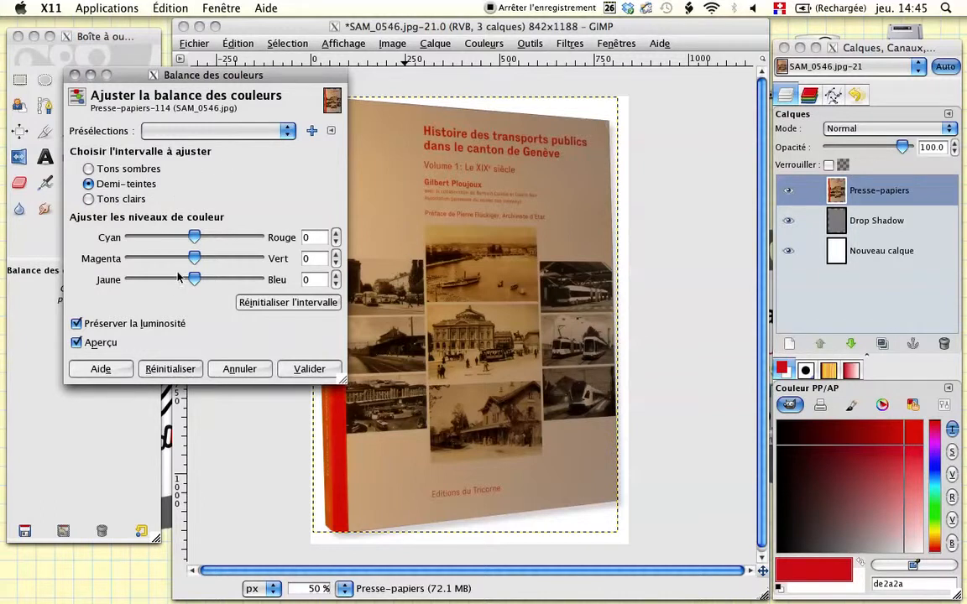
drag(194, 275, 201, 282)
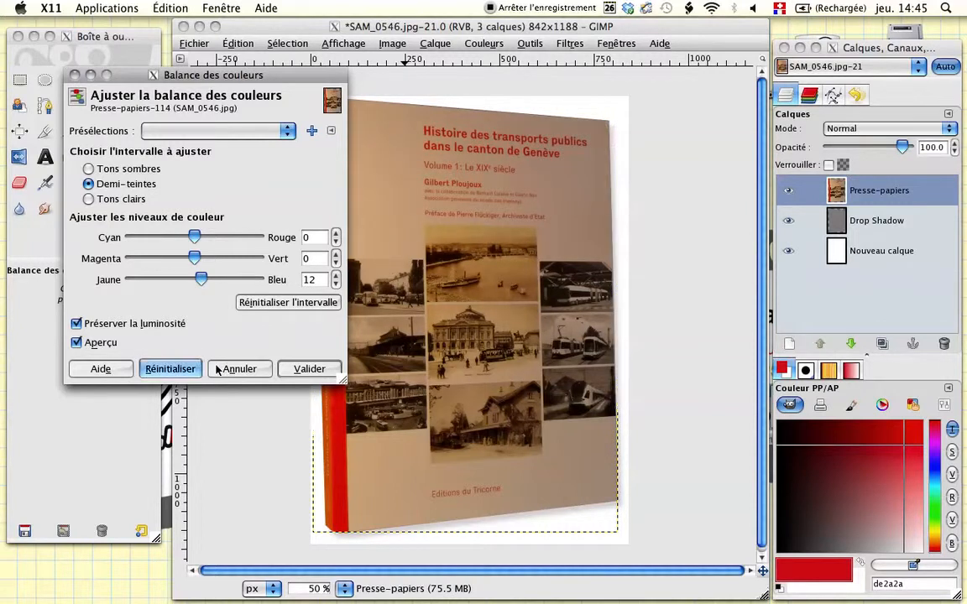
click(302, 369)
Apply a Hue-Saturation adjustment to the book layer with the overlap set to 53
click(534, 43)
mouse_move(499, 45)
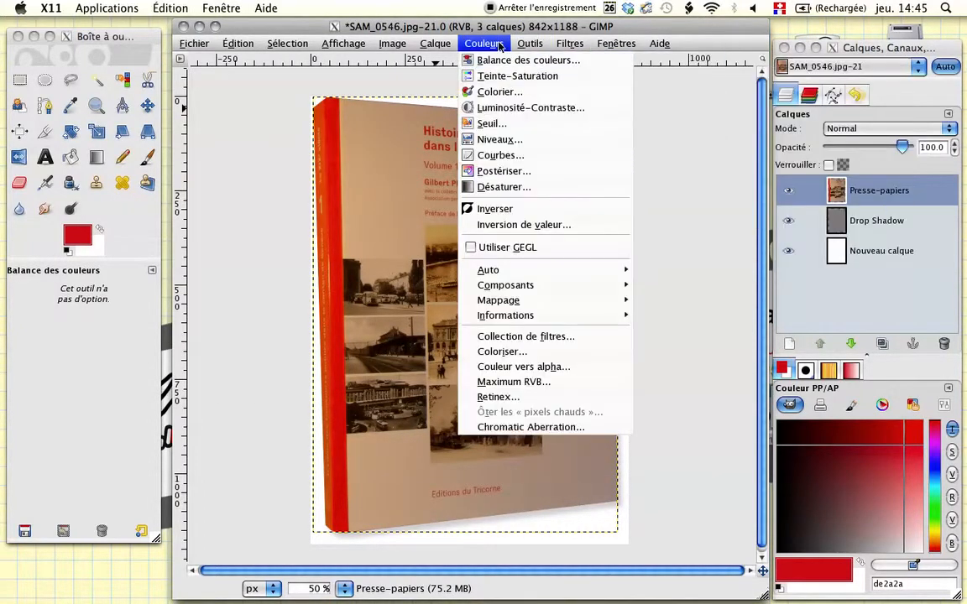
click(503, 76)
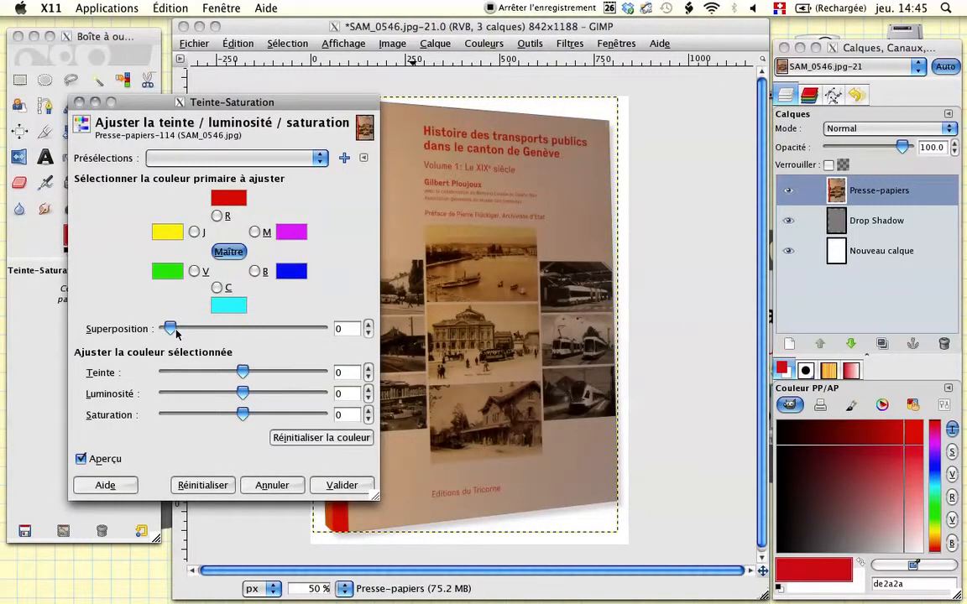
drag(169, 331, 175, 331)
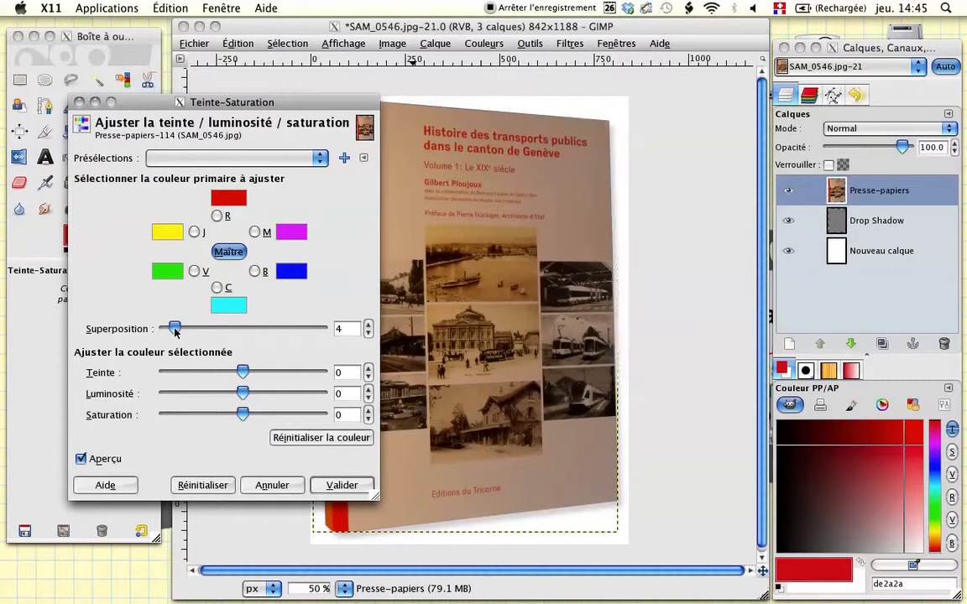
mouse_move(175, 329)
mouse_down()
mouse_move(202, 329)
mouse_move(182, 329)
mouse_up()
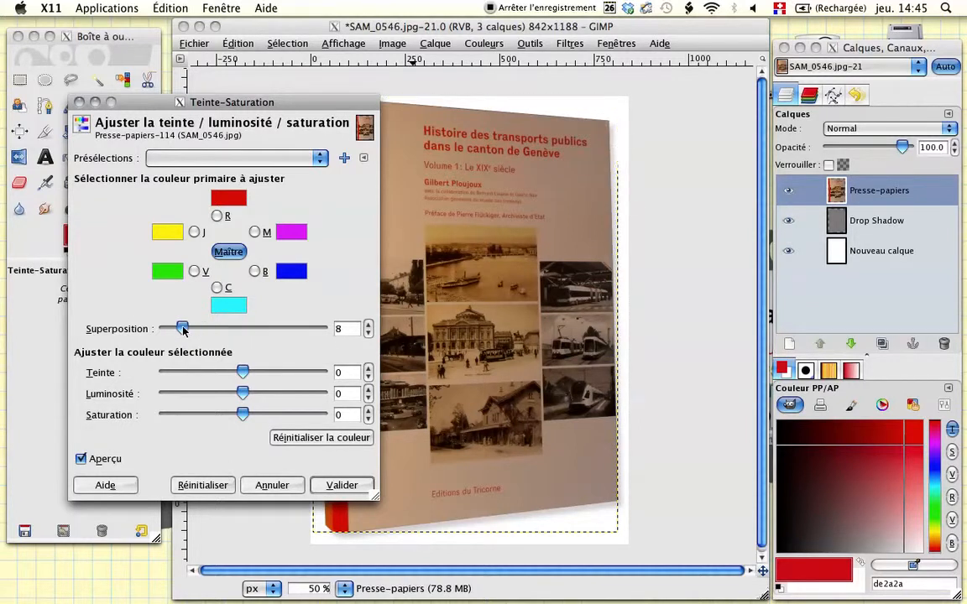
click(313, 161)
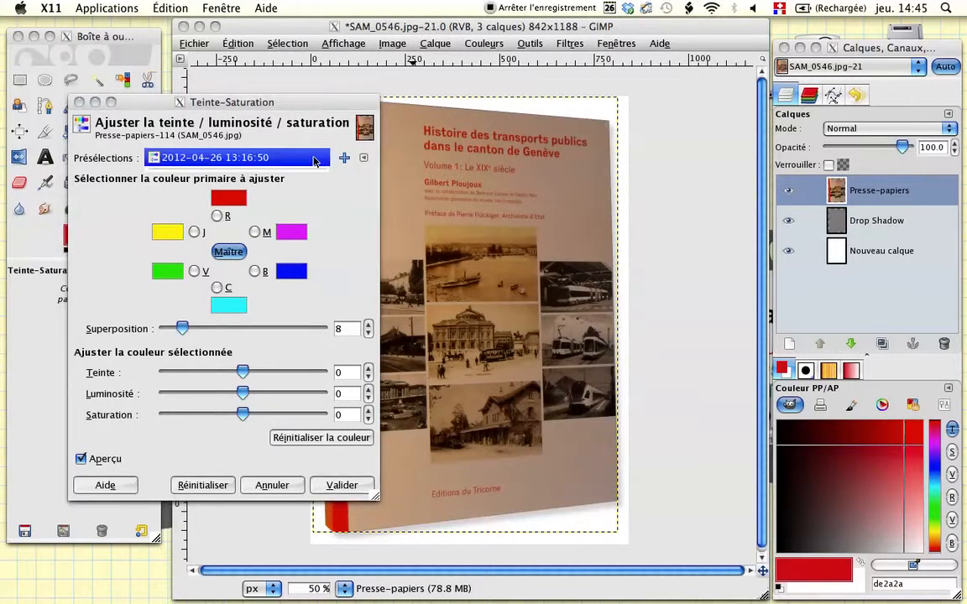
click(350, 191)
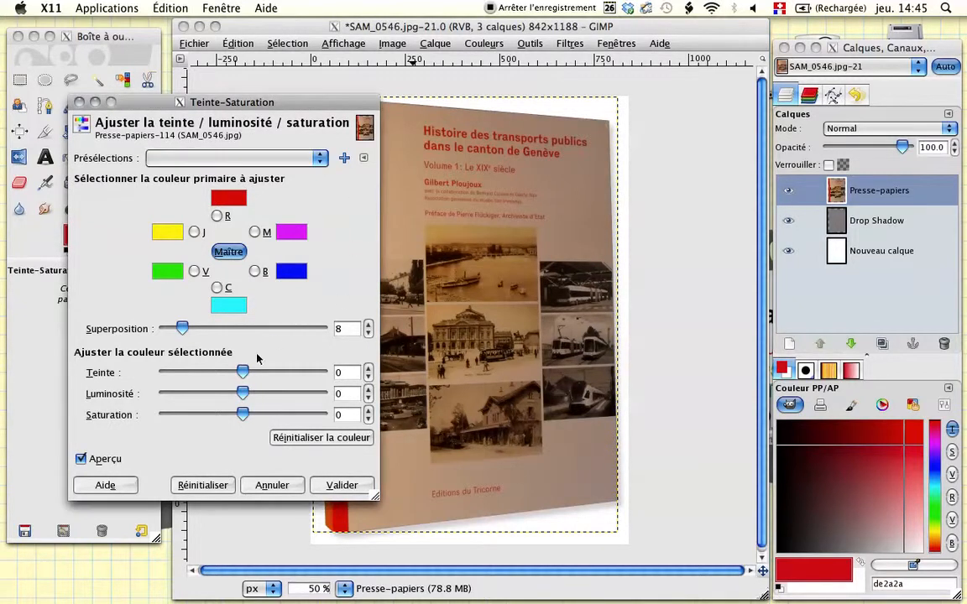
scroll(246, 335, up, 5)
scroll(252, 332, up, 10)
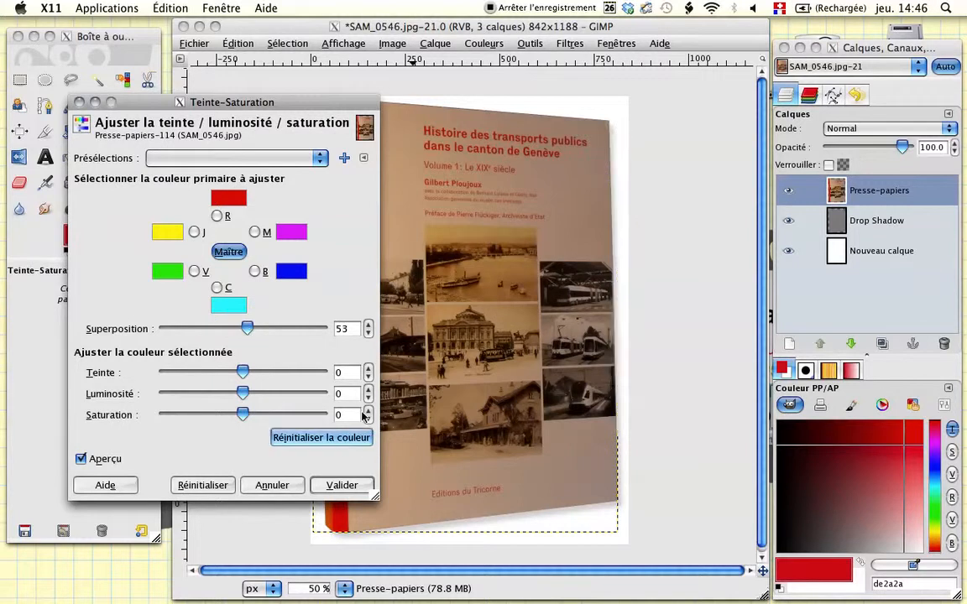
click(341, 485)
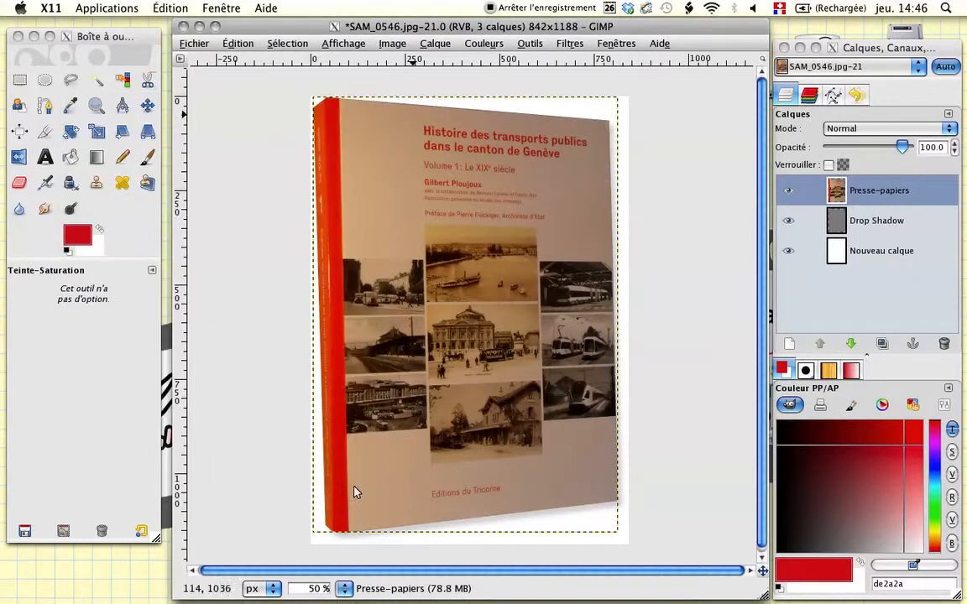
Adjust the book layer's brightness to 27 and contrast to 15
click(494, 48)
click(498, 105)
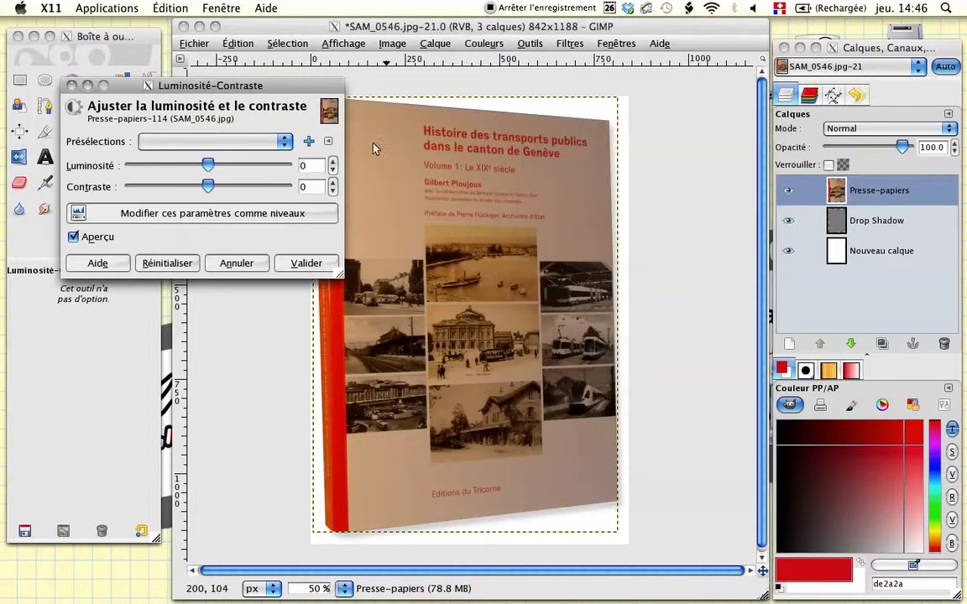
drag(204, 164, 219, 187)
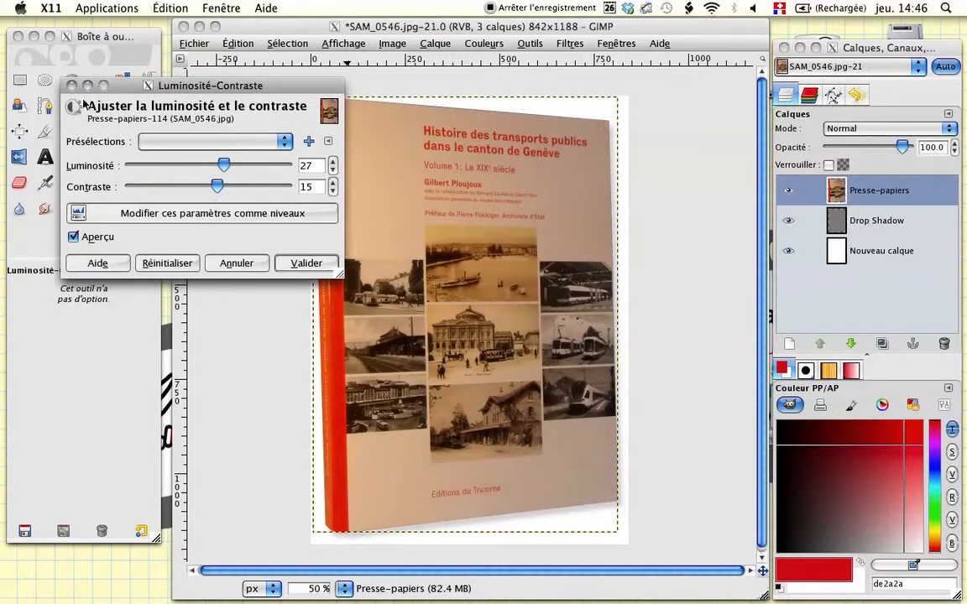
click(306, 264)
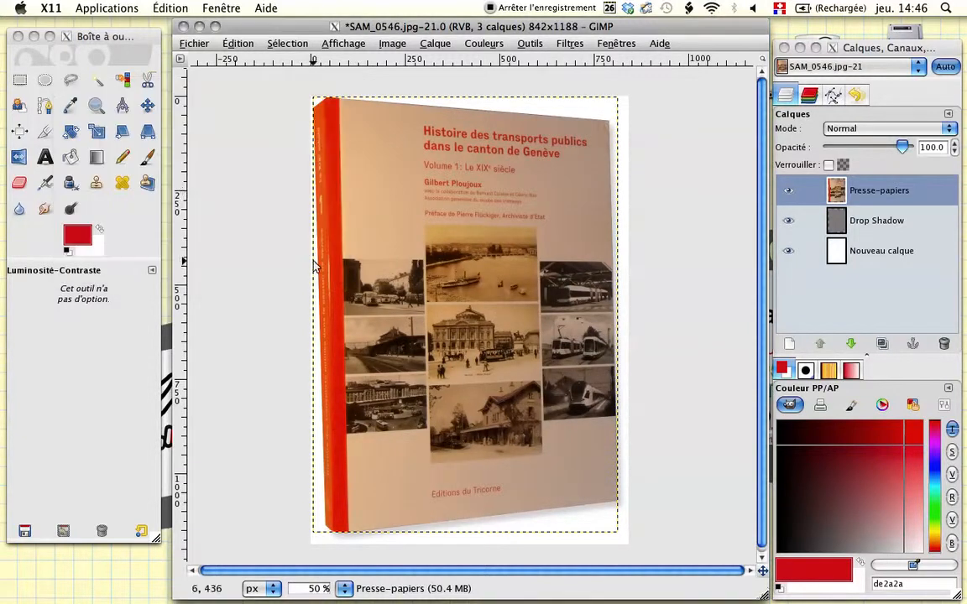
Lighten the book layer with Curves by raising the Value curve slightly near its middle
click(484, 44)
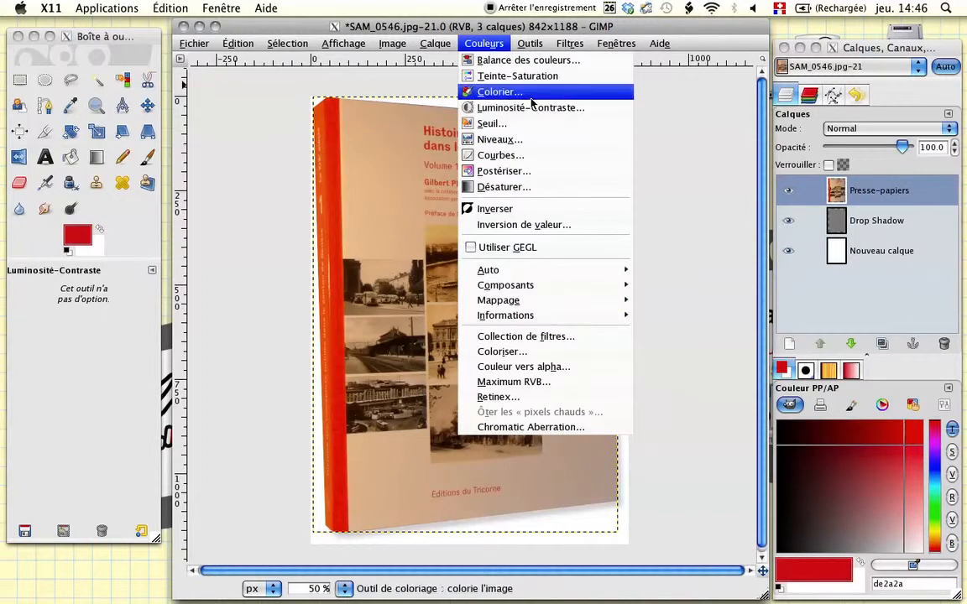
click(512, 155)
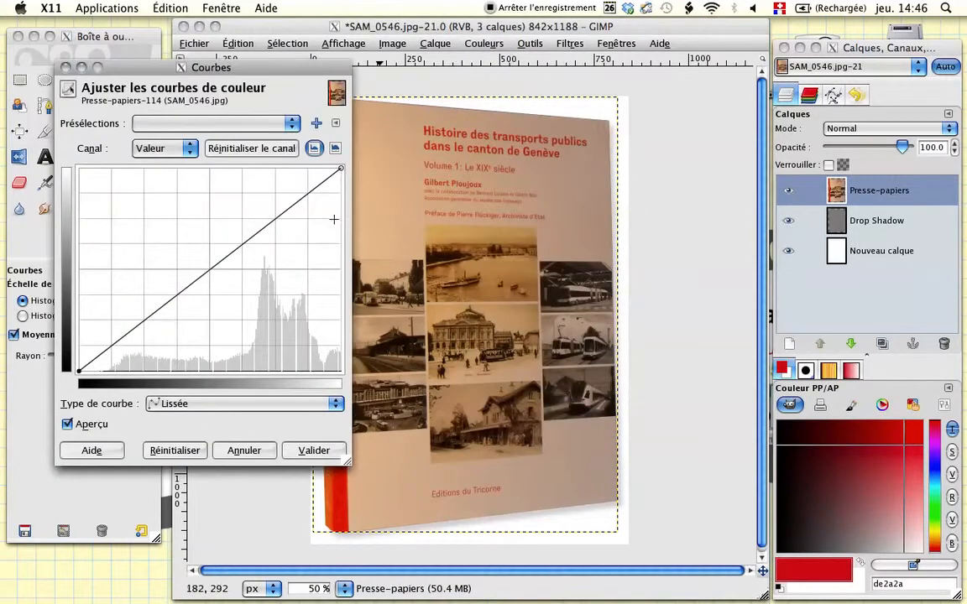
mouse_move(209, 267)
mouse_down()
mouse_move(195, 251)
mouse_move(201, 259)
mouse_up()
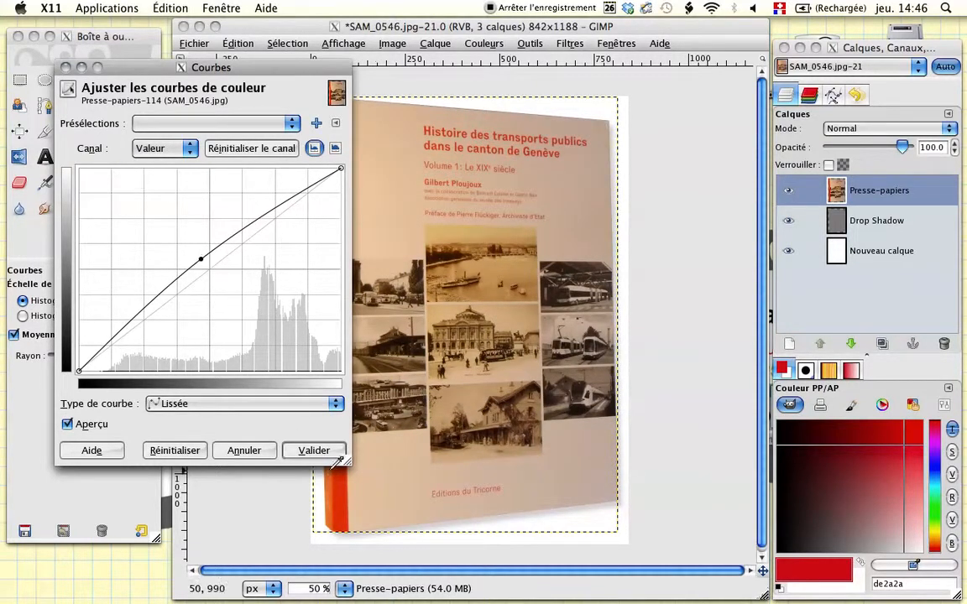
click(314, 451)
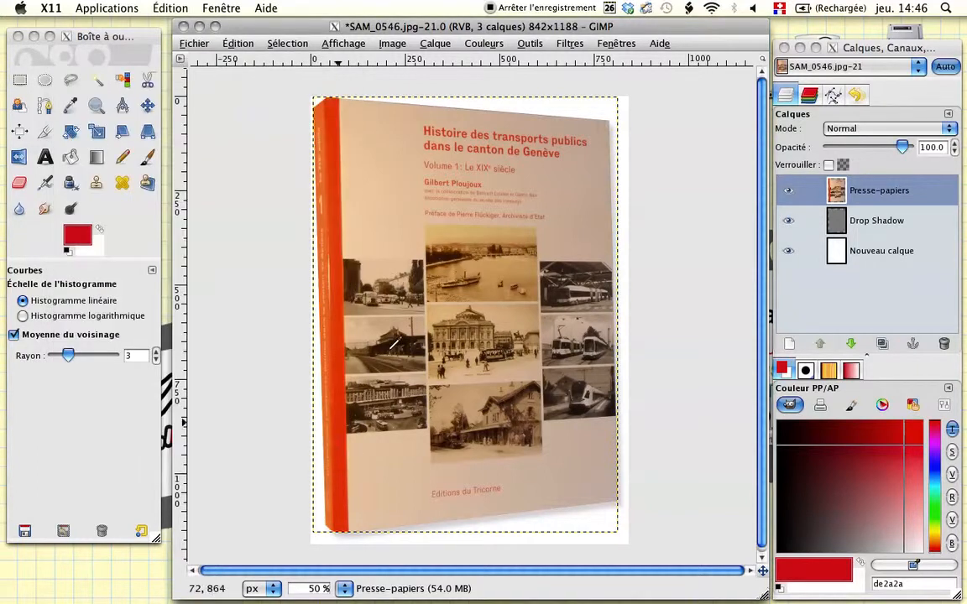
click(528, 47)
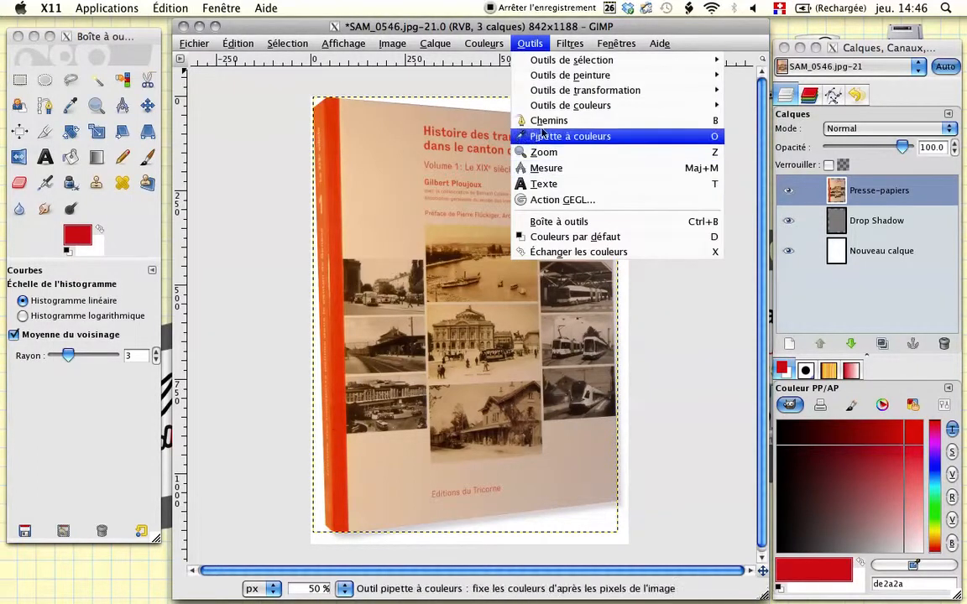
mouse_move(544, 115)
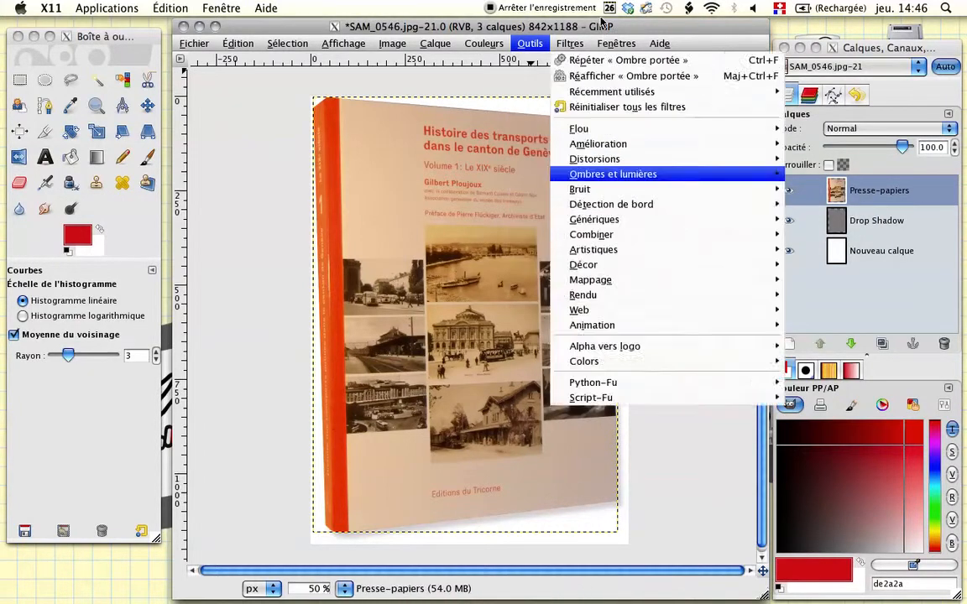
mouse_move(485, 42)
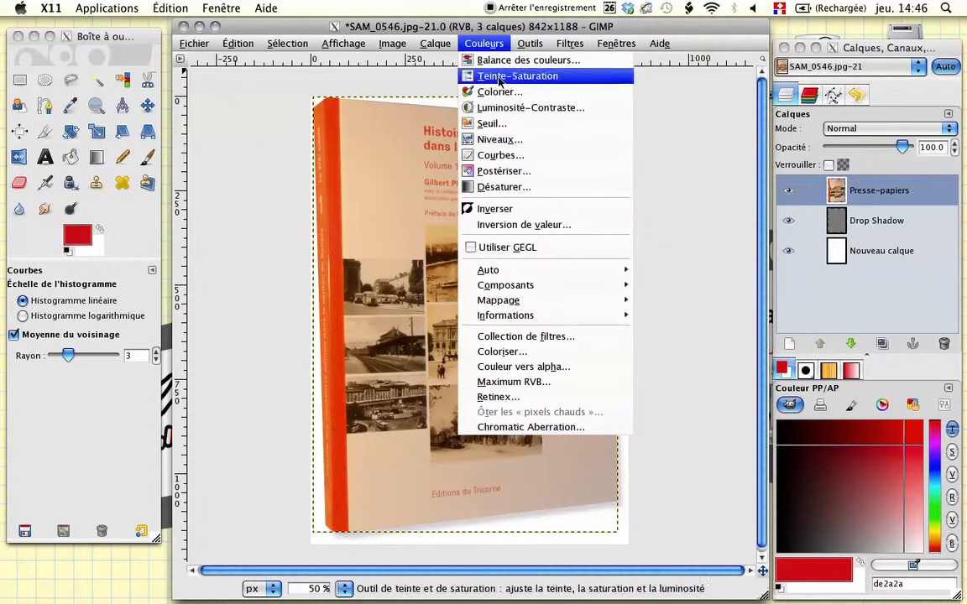
click(457, 155)
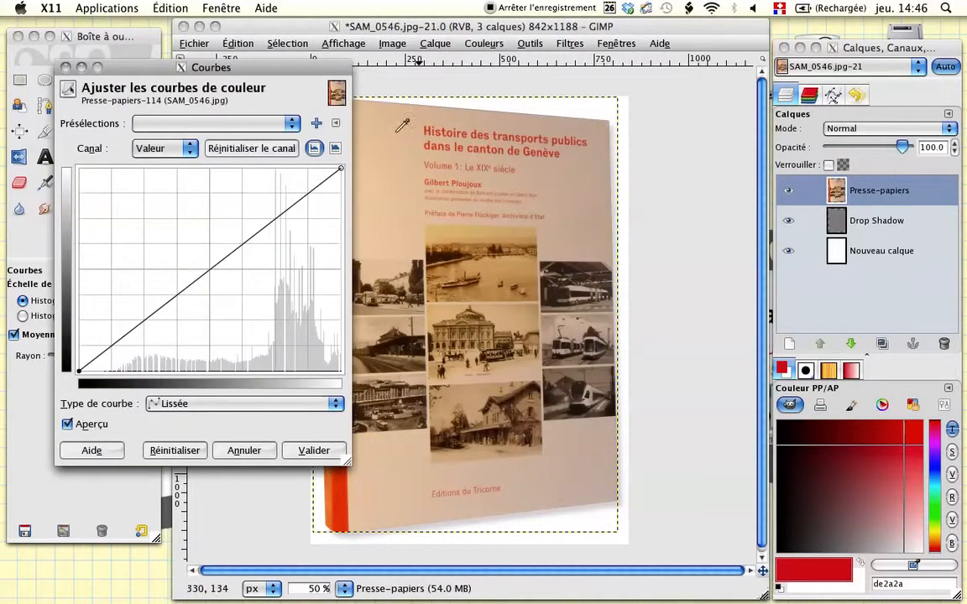
click(291, 124)
click(210, 121)
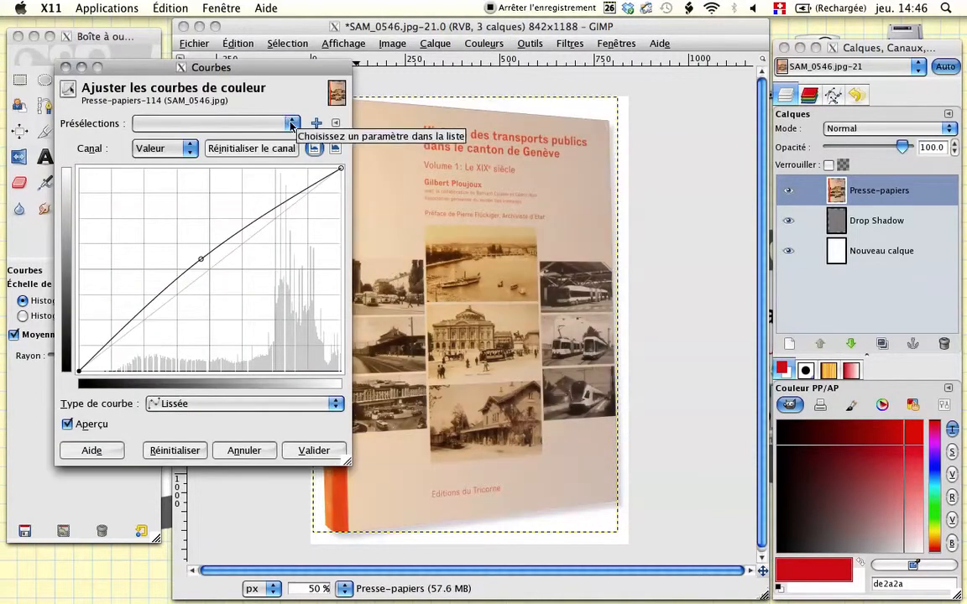
click(260, 454)
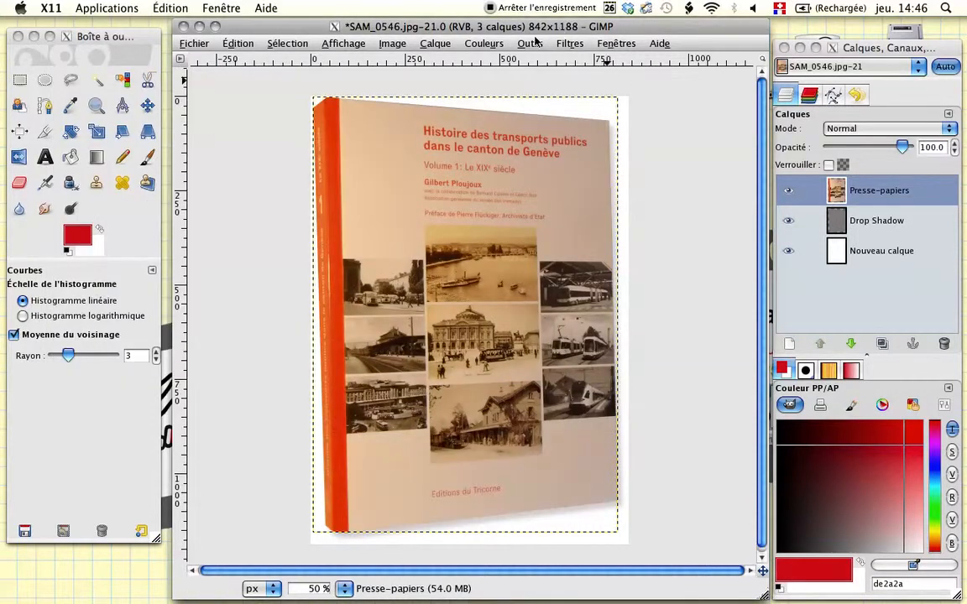
click(495, 43)
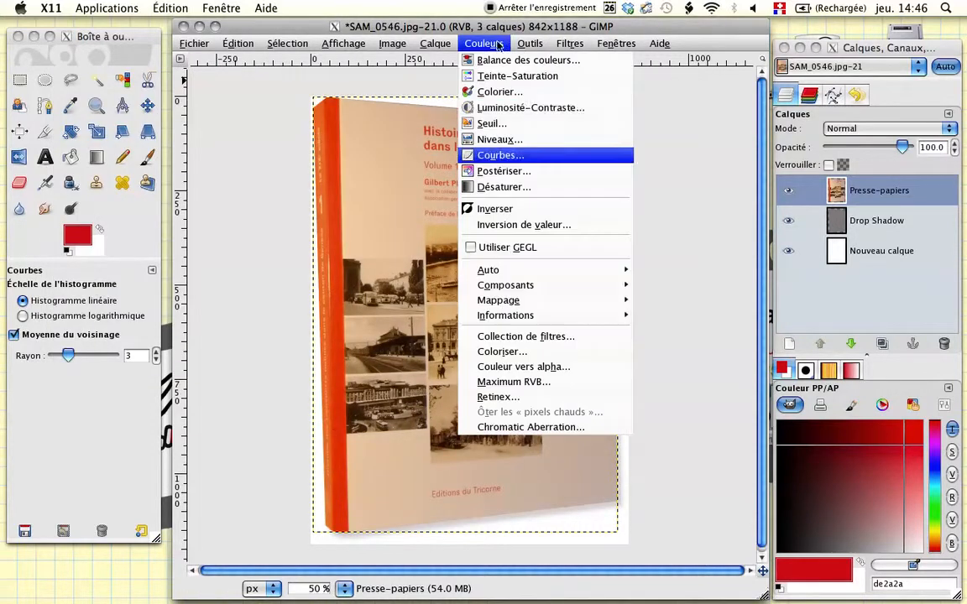
Reduce the red in the Presse-papiers book layer with Curves by lowering the Red channel's curve slightly near its middle
click(500, 148)
click(186, 148)
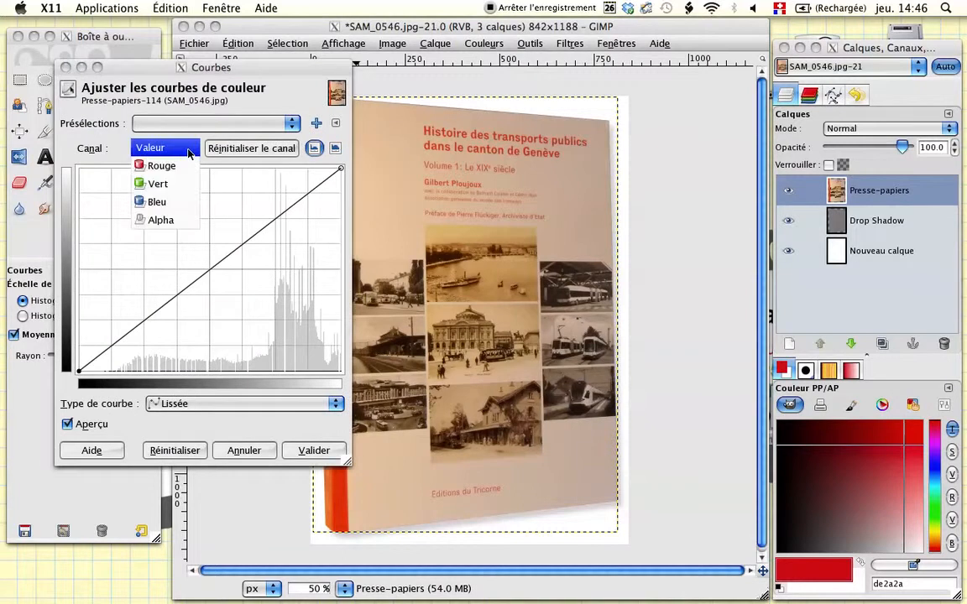
click(159, 165)
click(209, 270)
drag(210, 271, 214, 279)
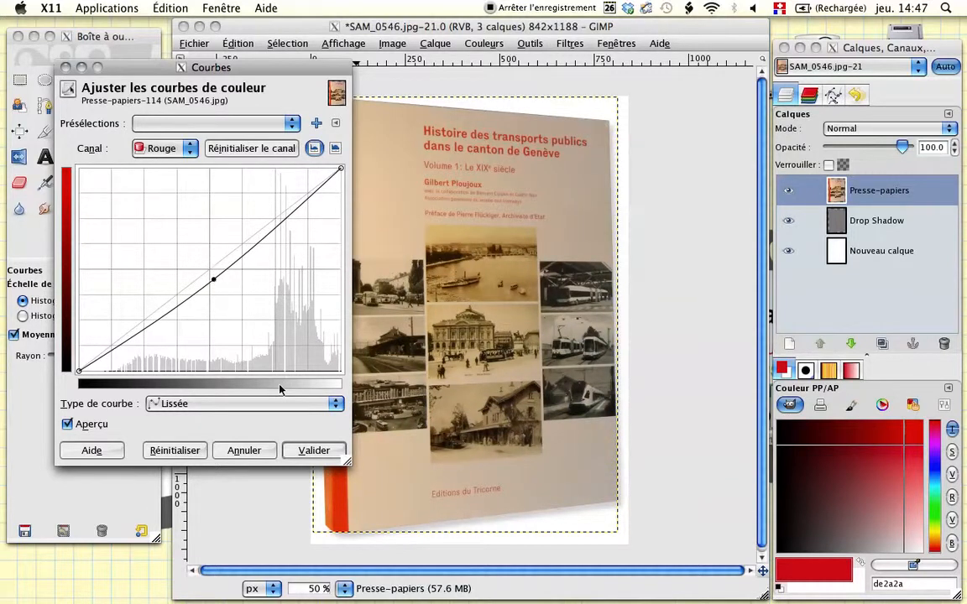
click(314, 450)
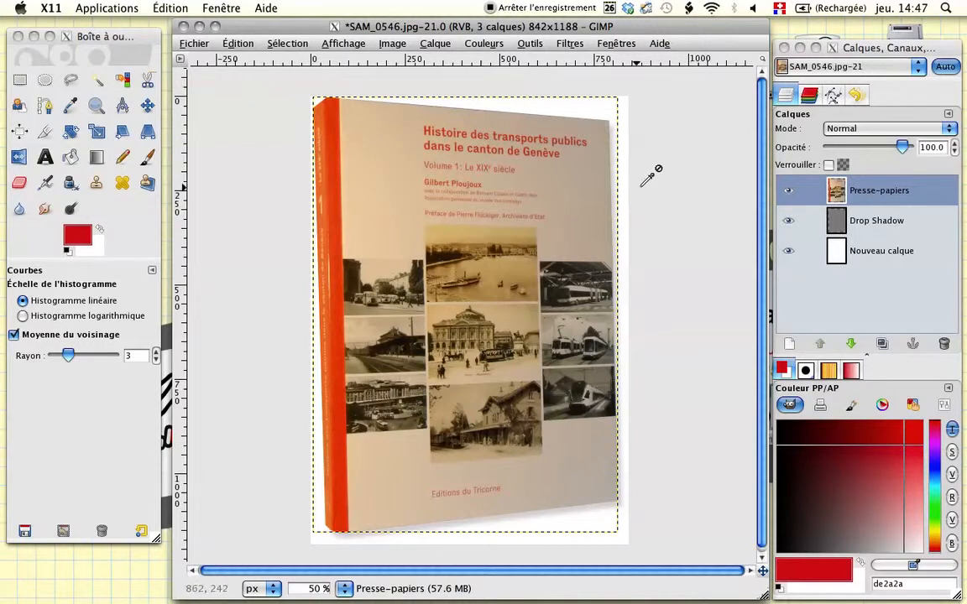
Save the layered image on the Desktop in GIMP XCF format as SAM_0546.xcf
click(194, 43)
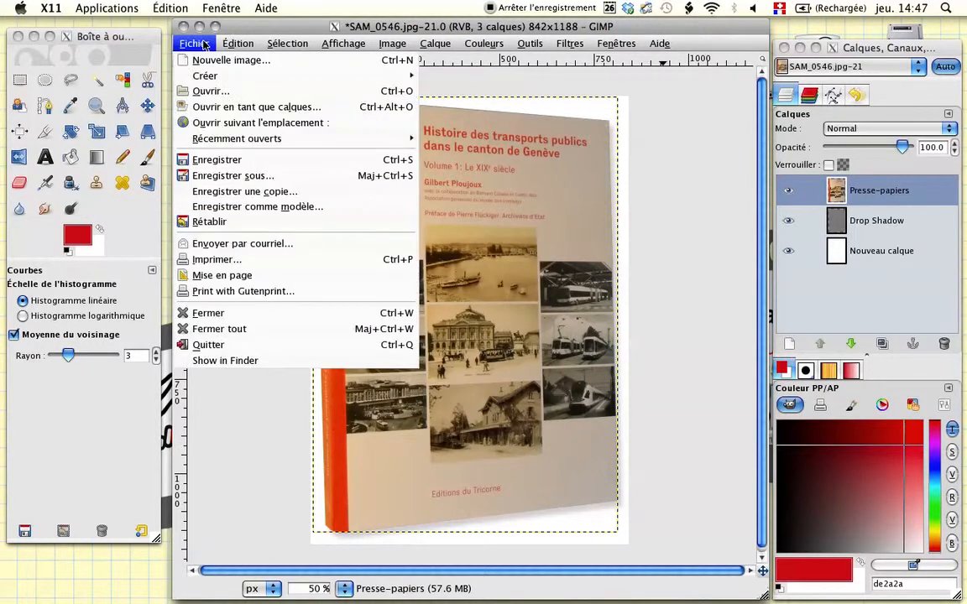
click(248, 177)
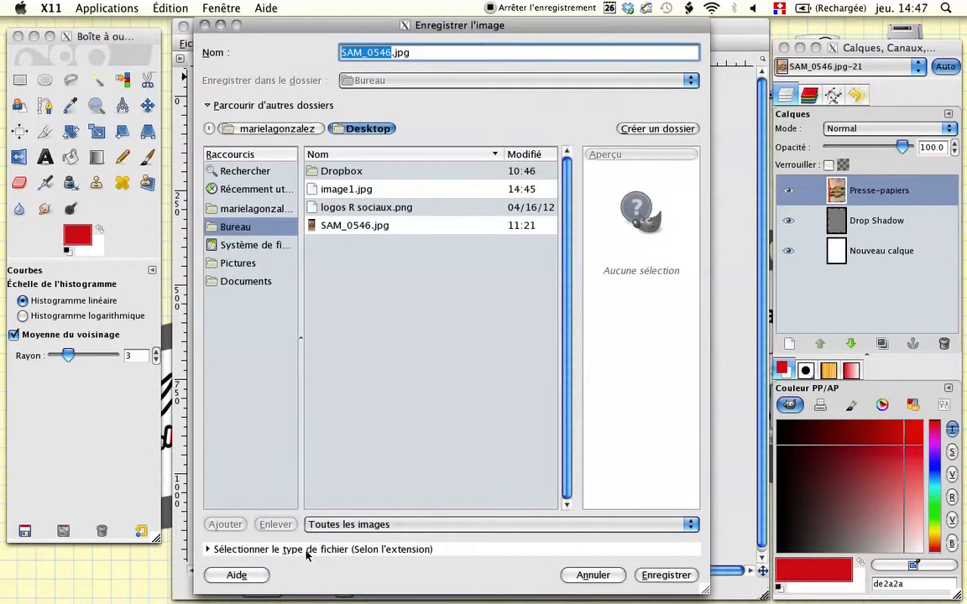
click(209, 549)
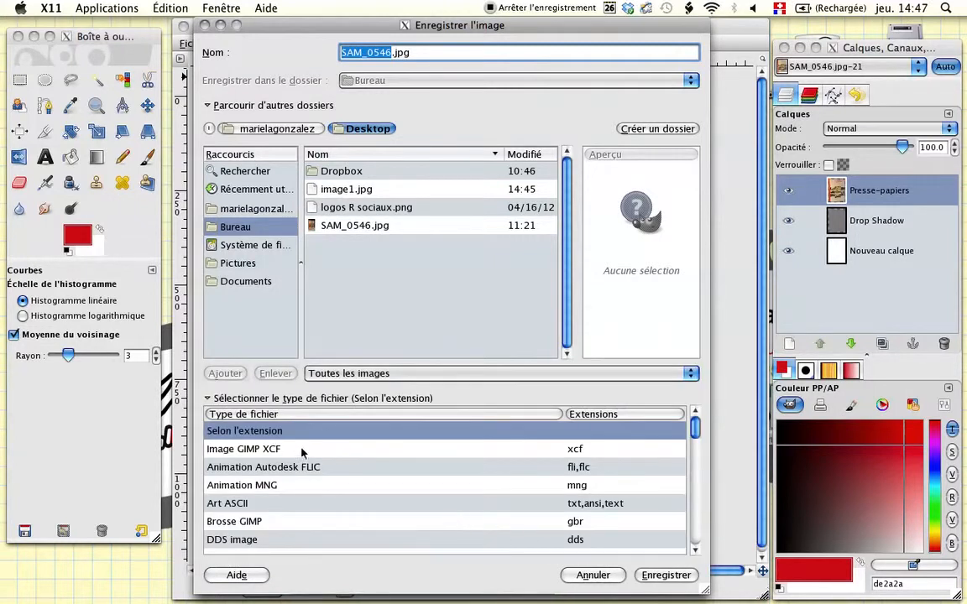
click(308, 452)
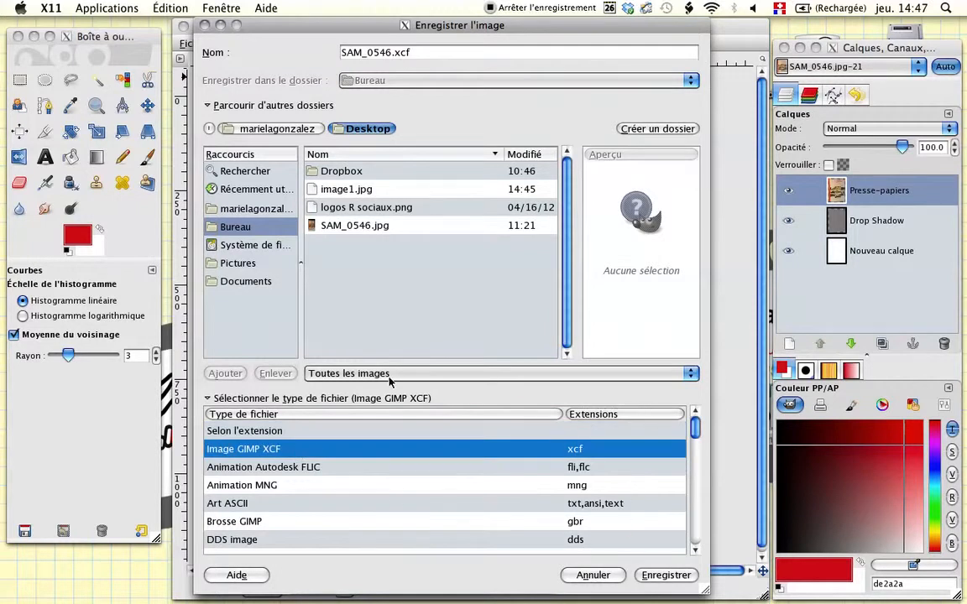
click(678, 577)
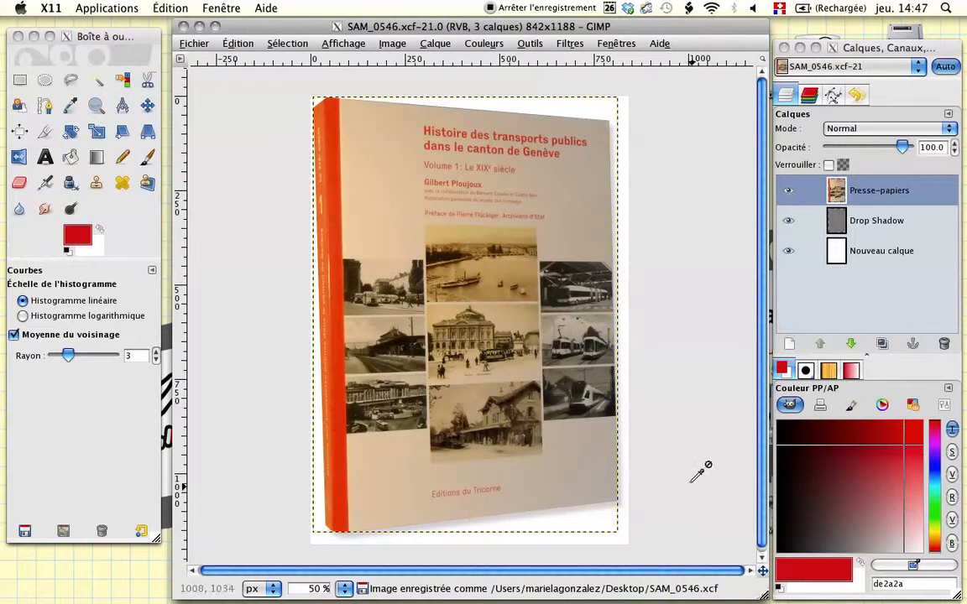
Save a flattened JPEG copy of the image over the existing image1.jpg on the Desktop, at quality 96
click(193, 44)
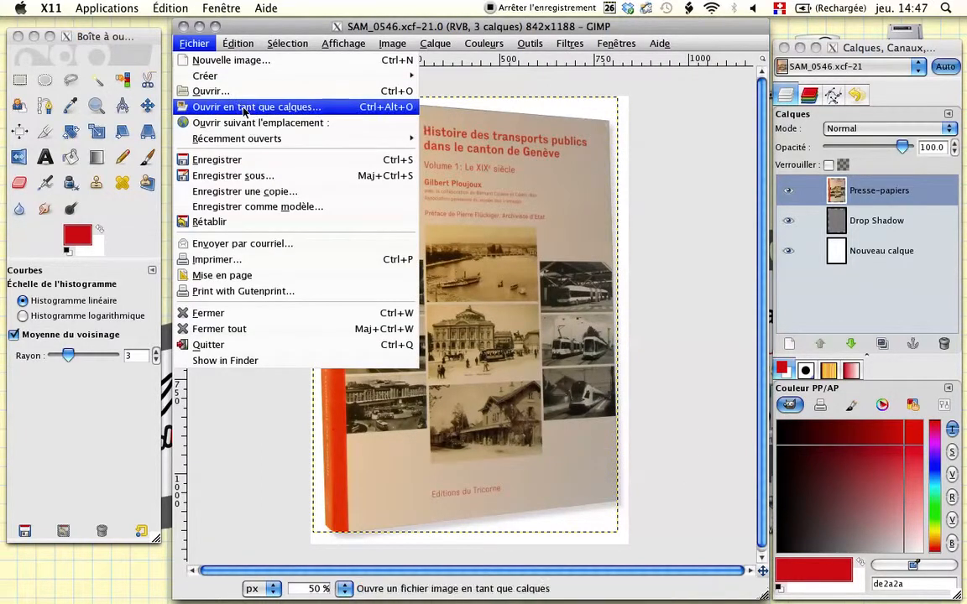
click(243, 191)
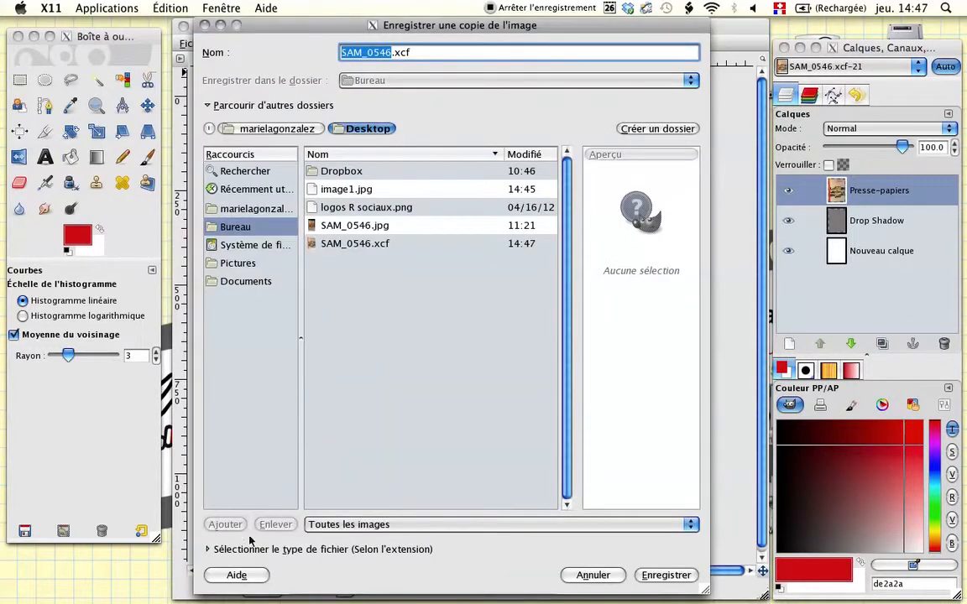
click(207, 549)
scroll(271, 514, down, 4)
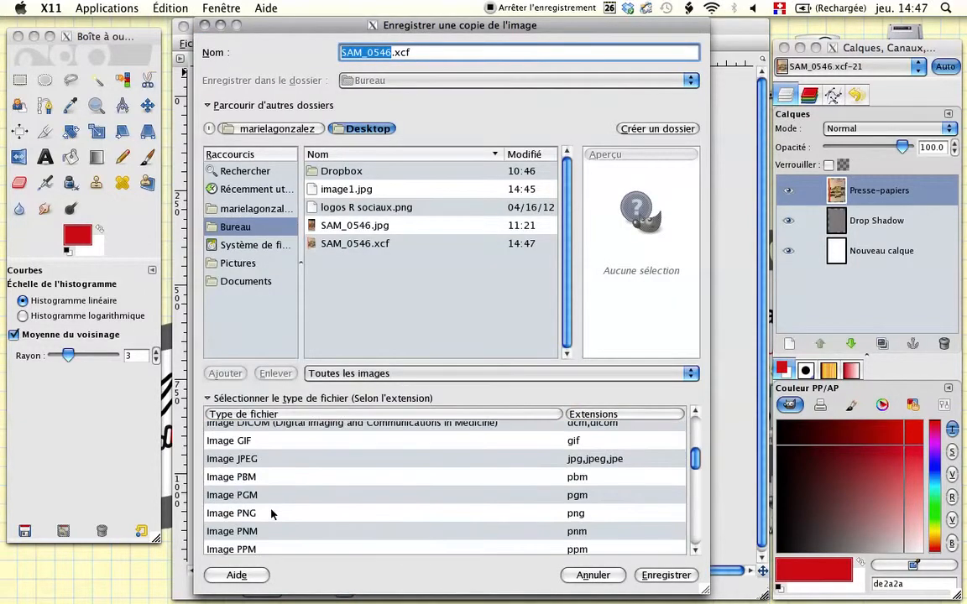
click(248, 458)
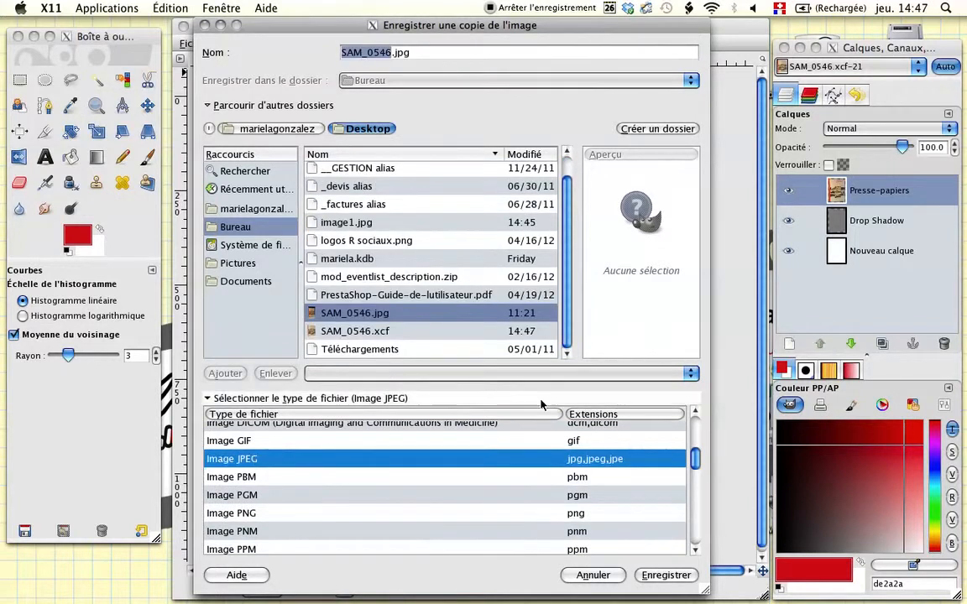
text(im)
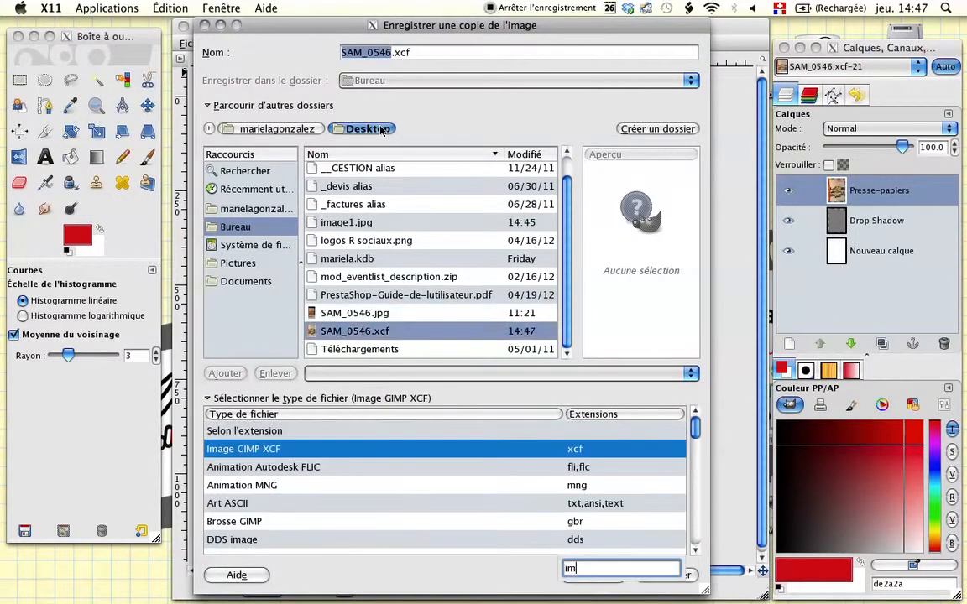
text(age1)
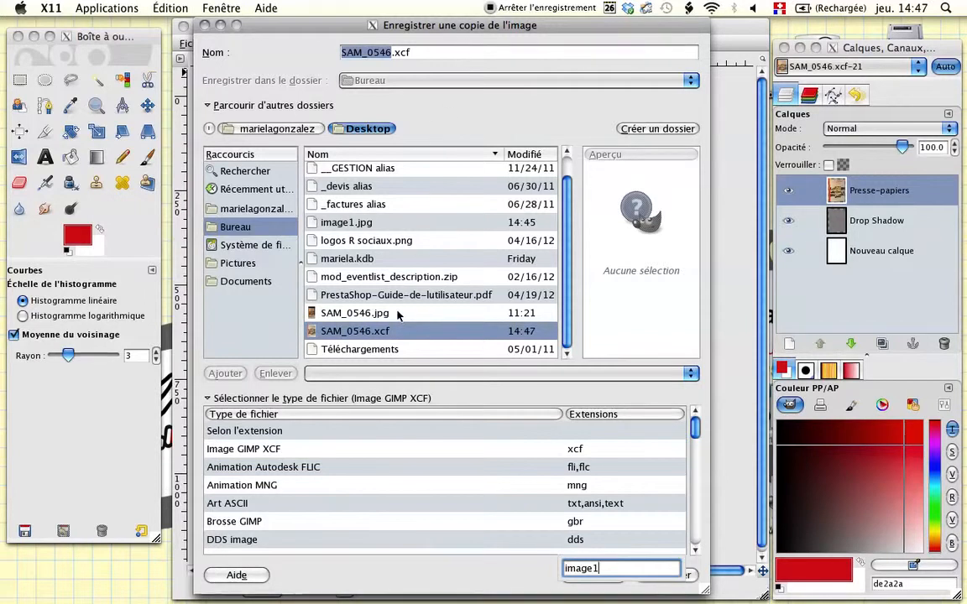
click(340, 222)
key(Return)
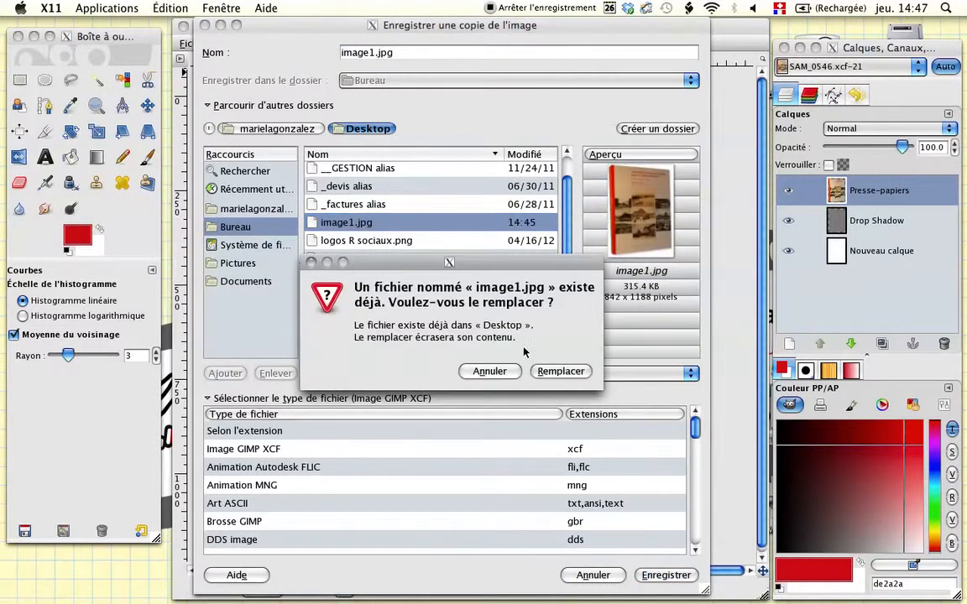
click(561, 370)
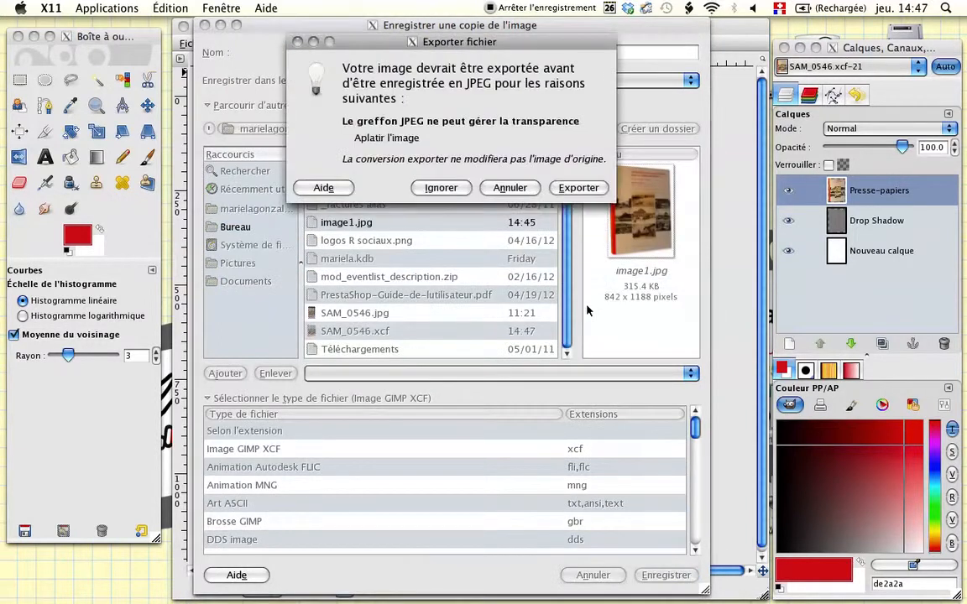
click(579, 188)
click(522, 203)
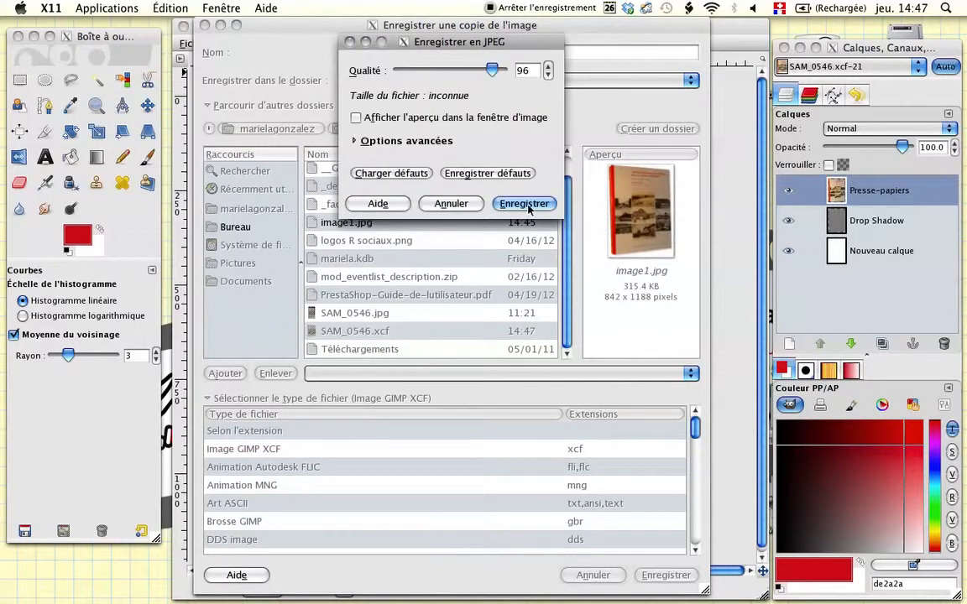